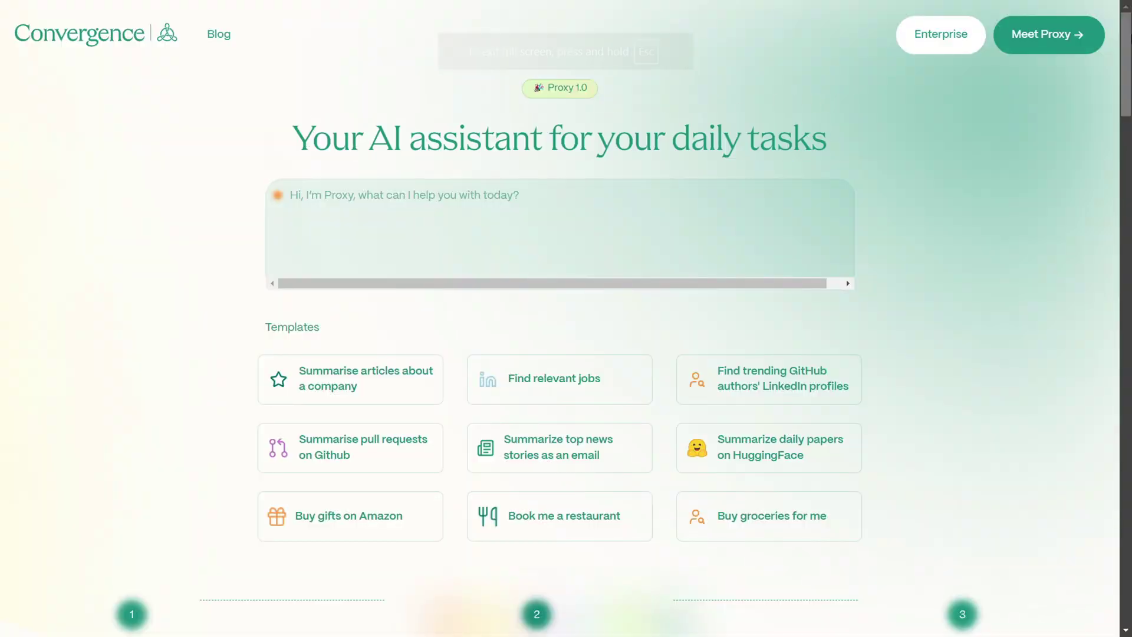
Step: Scroll the homepage, expand the FAQ answers 'What is Proxy' and 'Is it free?', and continue to the footer
{"action": "scroll", "coordinate": [599, 210], "scroll_direction": "down", "scroll_amount": 3}
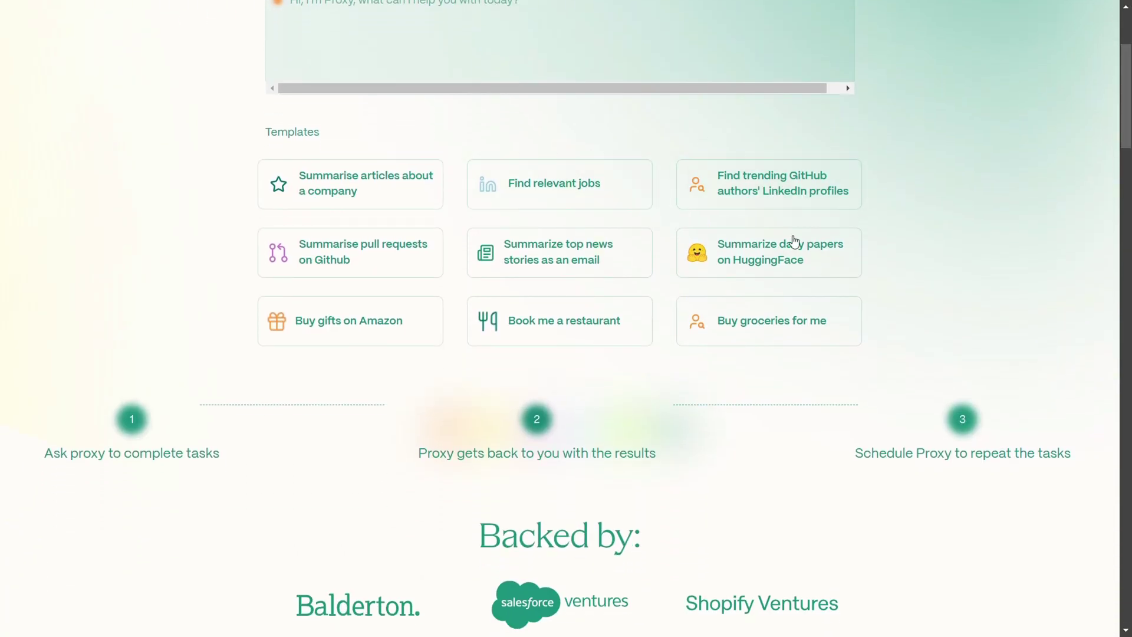
{"action": "left_click_drag", "start_coordinate": [1126, 118], "coordinate": [1127, 220]}
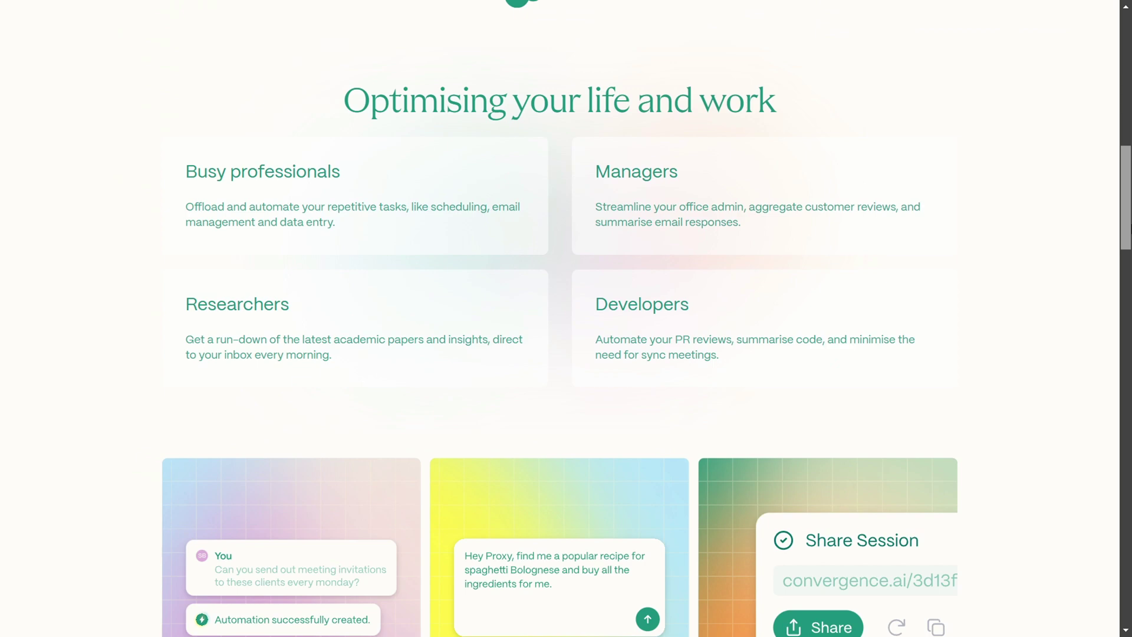
{"action": "scroll", "coordinate": [856, 469], "scroll_direction": "down", "scroll_amount": 11}
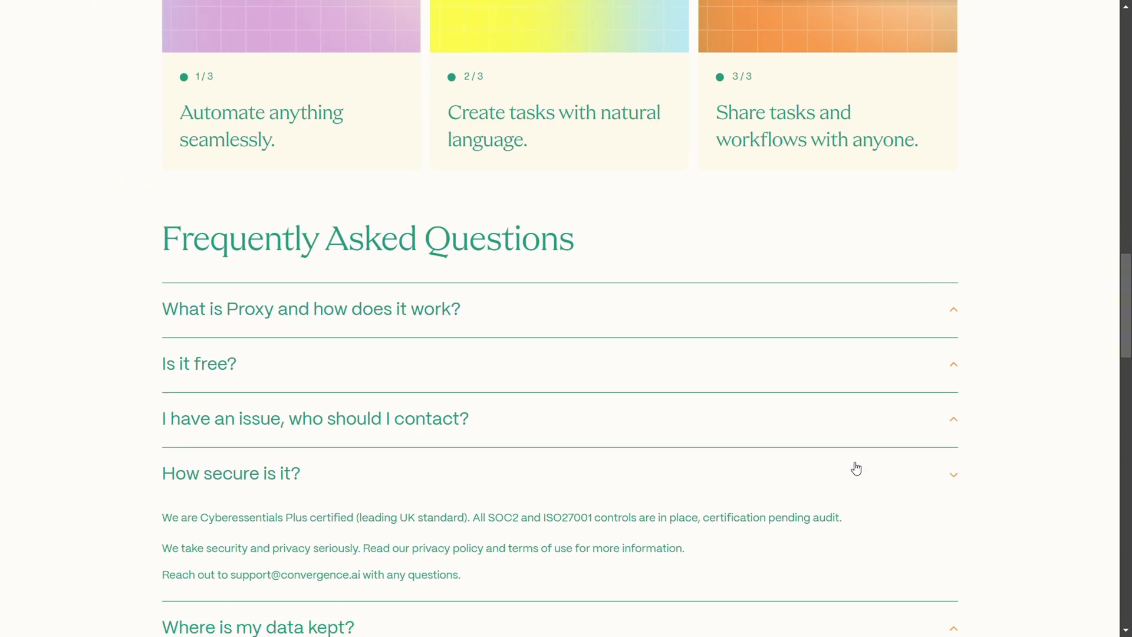
{"action": "left_click", "coordinate": [740, 310]}
{"action": "left_click", "coordinate": [436, 413]}
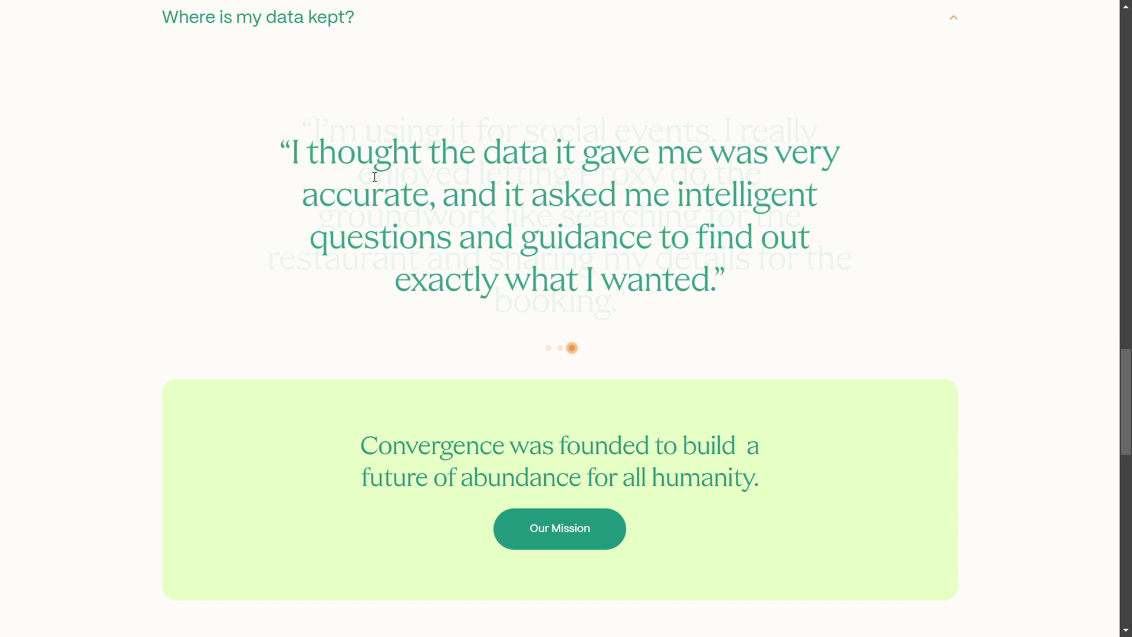
{"action": "left_click_drag", "start_coordinate": [1127, 384], "coordinate": [1127, 554]}
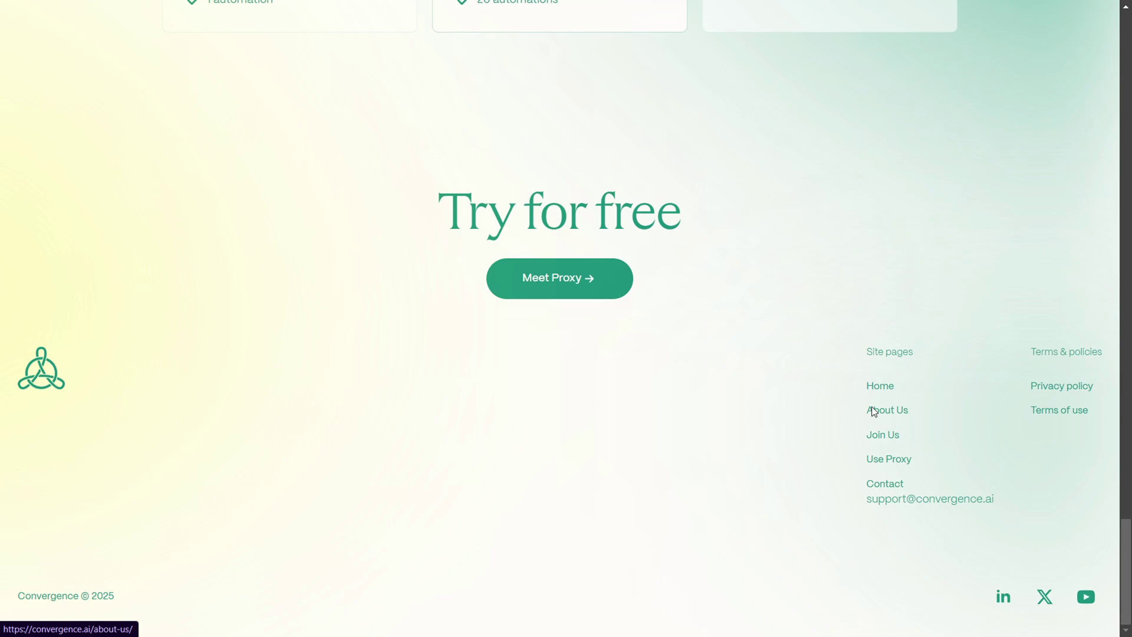
Step: Open the About Us mission page and scroll through it
{"action": "left_click", "coordinate": [935, 418]}
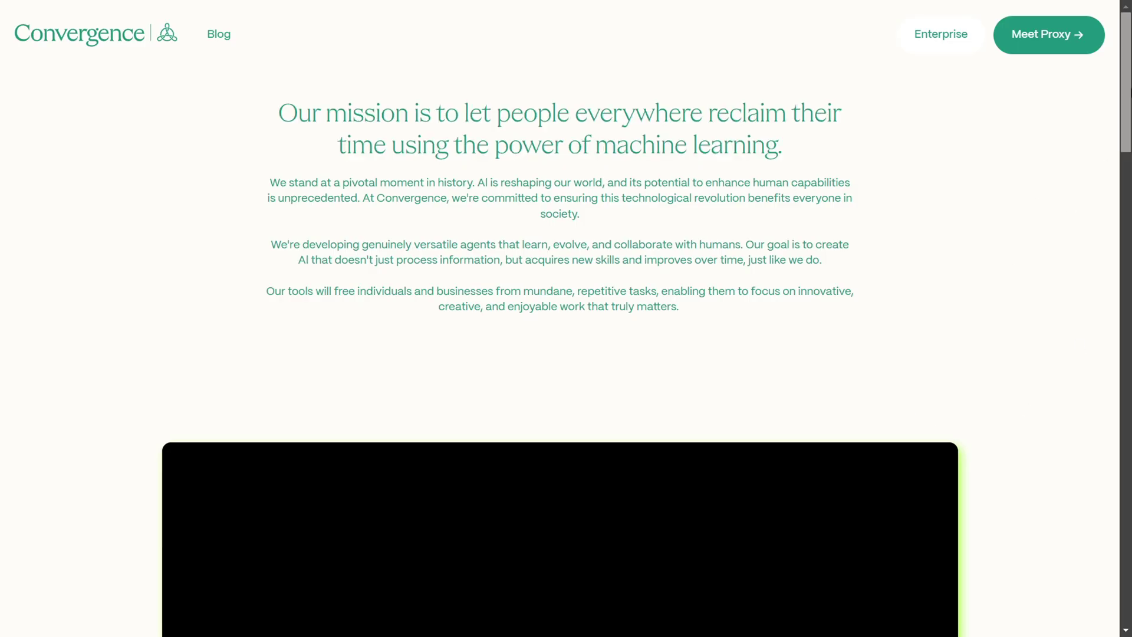
{"action": "scroll", "coordinate": [910, 414], "scroll_direction": "down", "scroll_amount": 1}
{"action": "mouse_move", "coordinate": [1129, 95]}
{"action": "left_mouse_down"}
{"action": "mouse_move", "coordinate": [1129, 566]}
{"action": "mouse_move", "coordinate": [1130, 80]}
{"action": "left_mouse_up"}
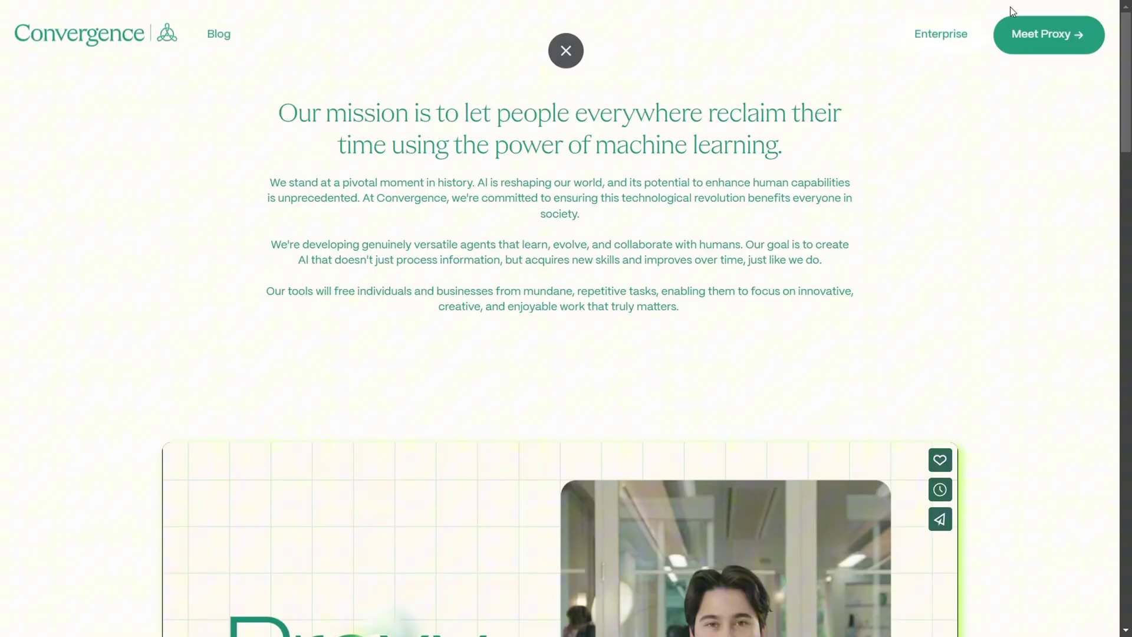
Step: Bring up and dismiss the Enterprise sign-up form, then go to the company Blog
{"action": "left_click", "coordinate": [944, 33]}
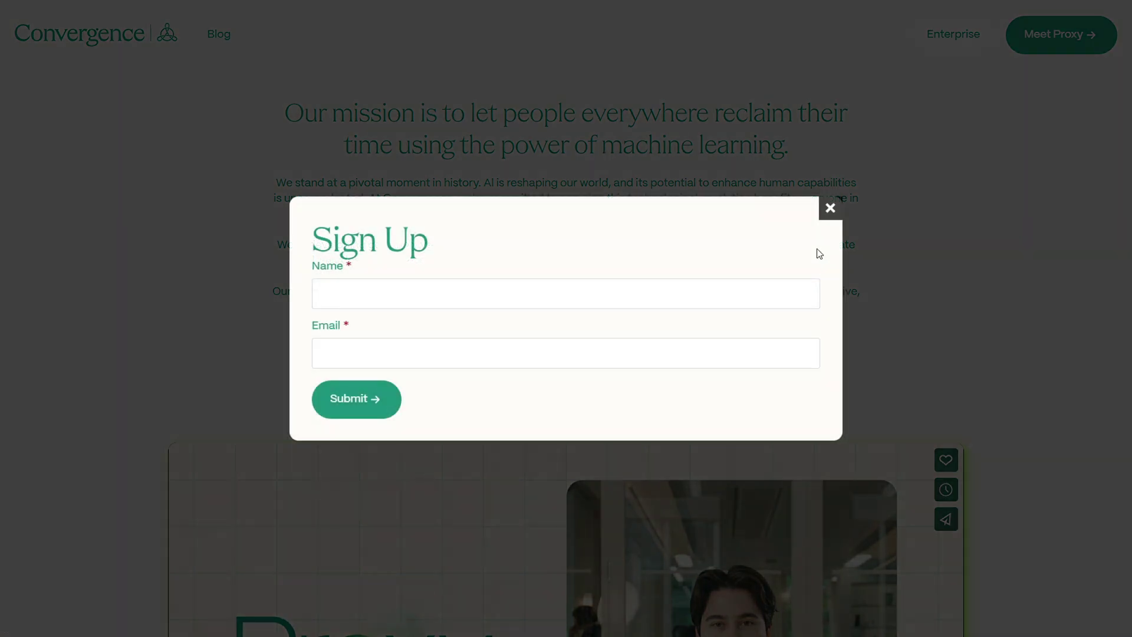
{"action": "left_click", "coordinate": [830, 211]}
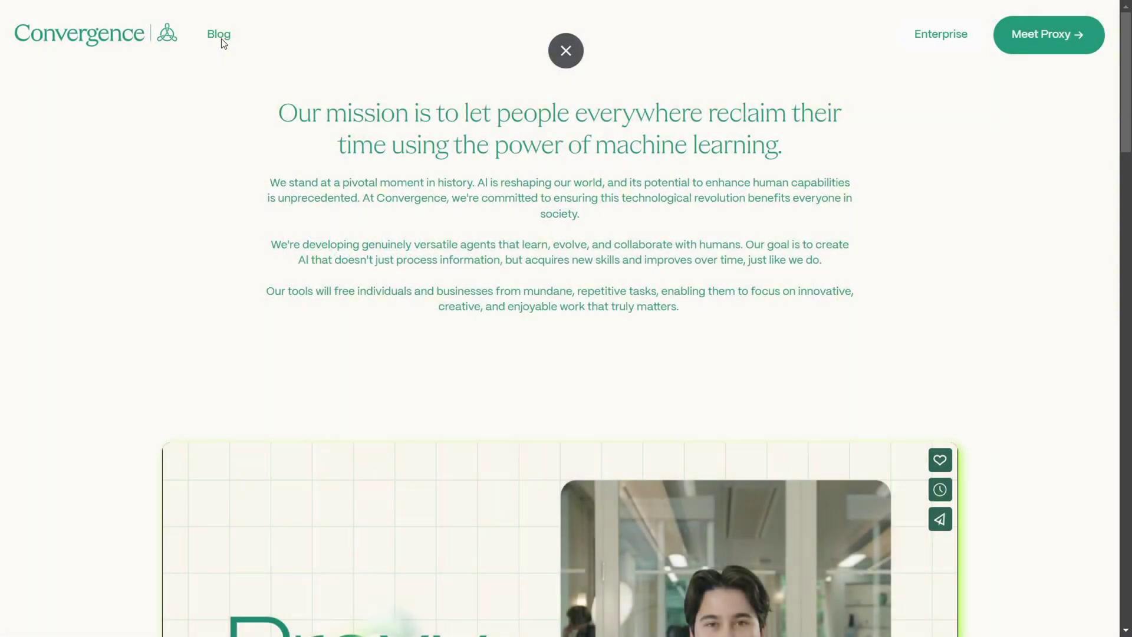
{"action": "left_click", "coordinate": [223, 36]}
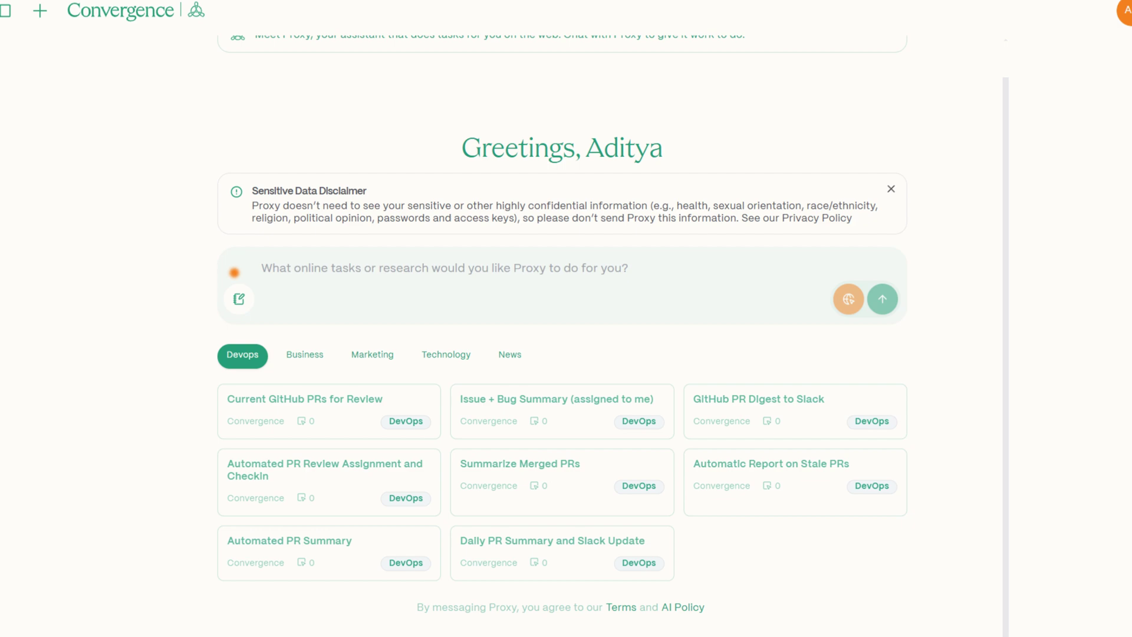
Step: Paste and send the request for the top 10 trending cryptocurrencies of the last 24 hours
{"action": "type", "text": "Find me the top 10 trending cryptocurrencies in the last 24 hours."}
{"action": "left_click", "coordinate": [882, 299]}
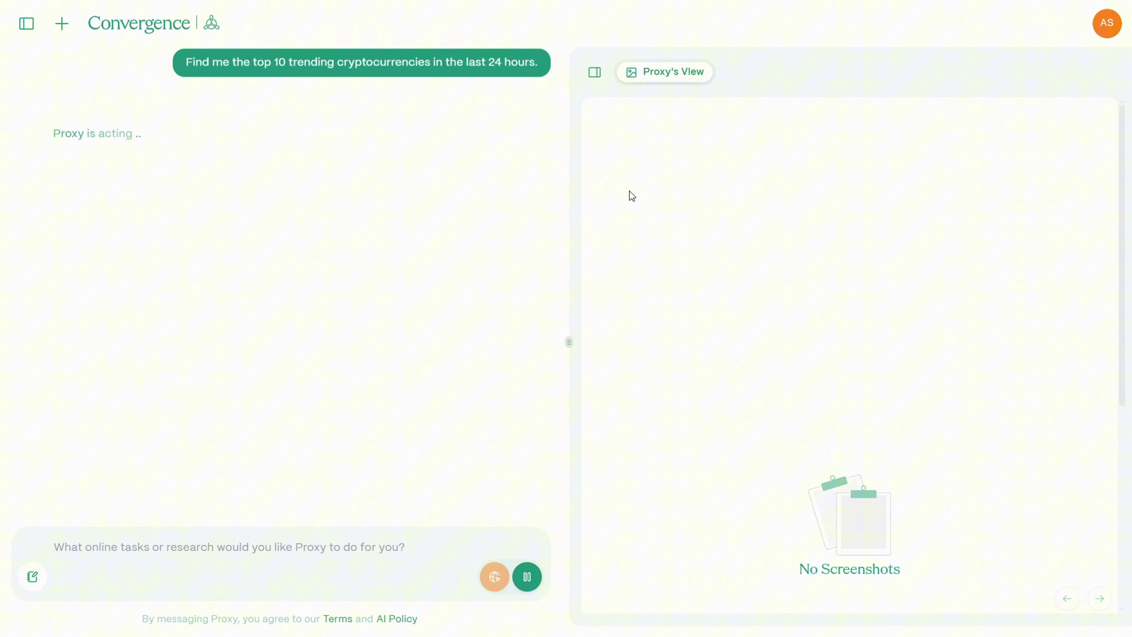
{"action": "double_click", "coordinate": [68, 134]}
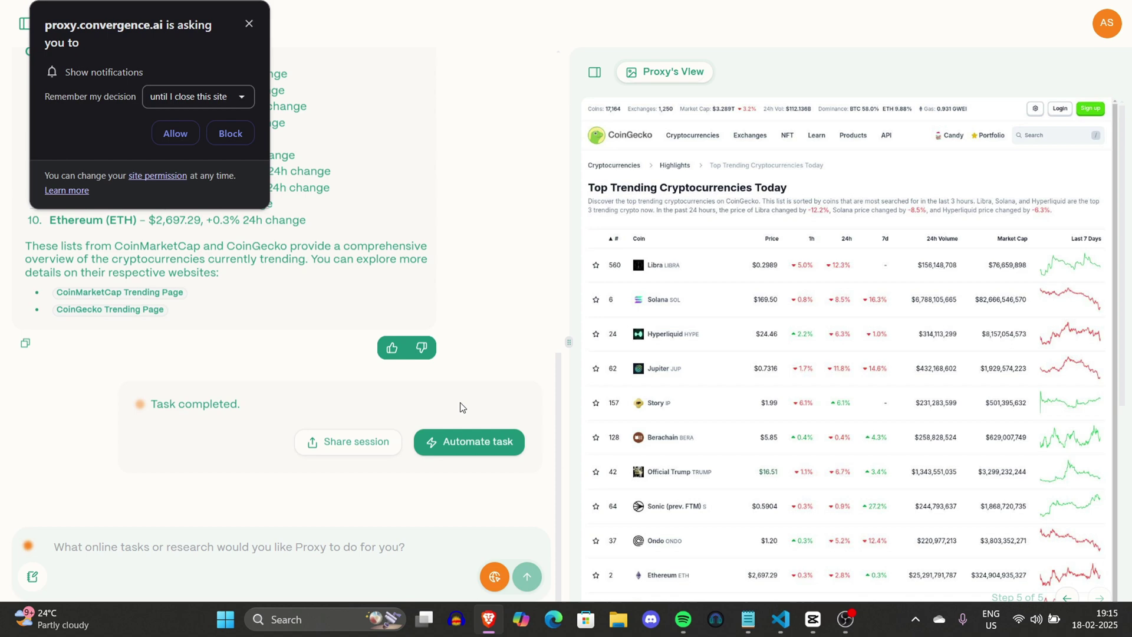
Step: Block the site's notification request, hide the live browser view, and read the top-10 list
{"action": "left_click", "coordinate": [218, 132]}
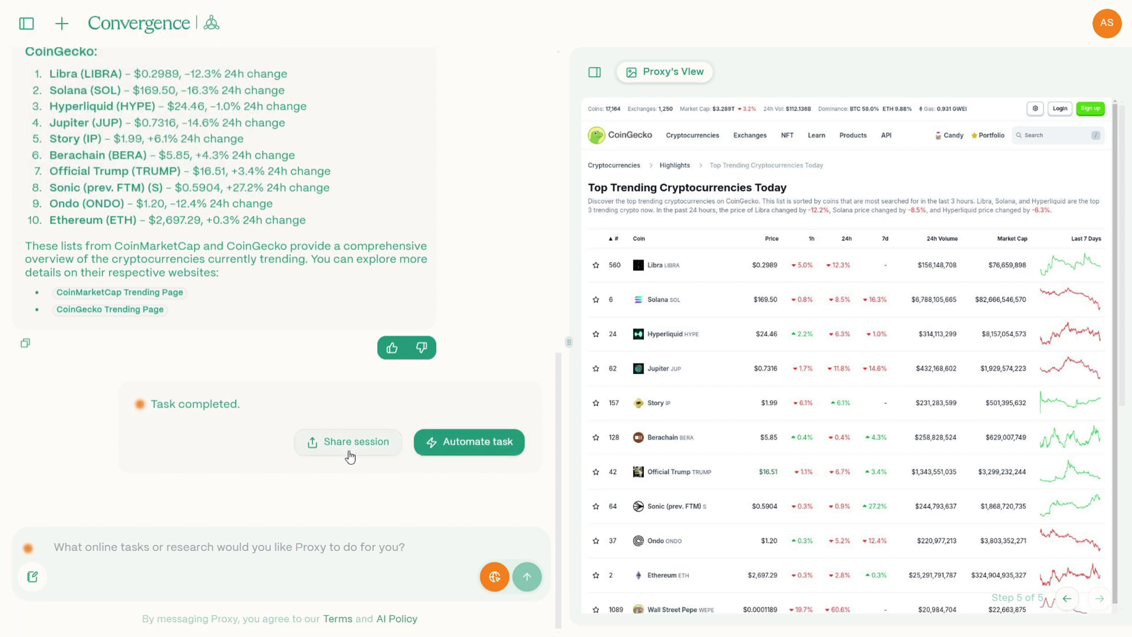
{"action": "left_click", "coordinate": [595, 72]}
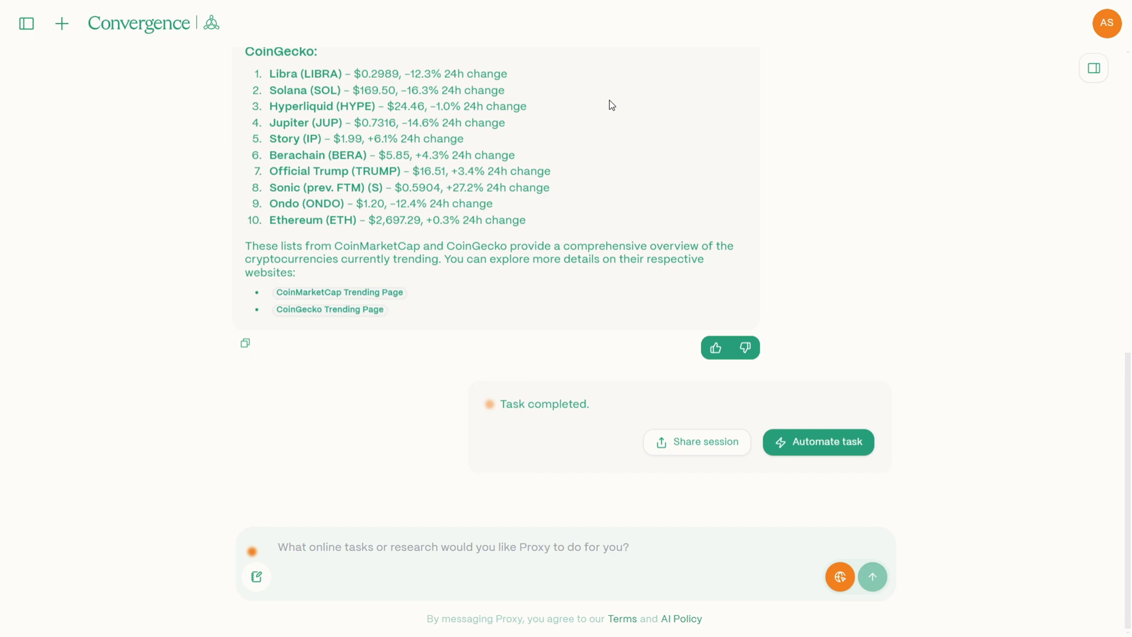
{"action": "scroll", "coordinate": [413, 294], "scroll_direction": "down", "scroll_amount": 5}
{"action": "left_click_drag", "start_coordinate": [245, 119], "coordinate": [536, 286]}
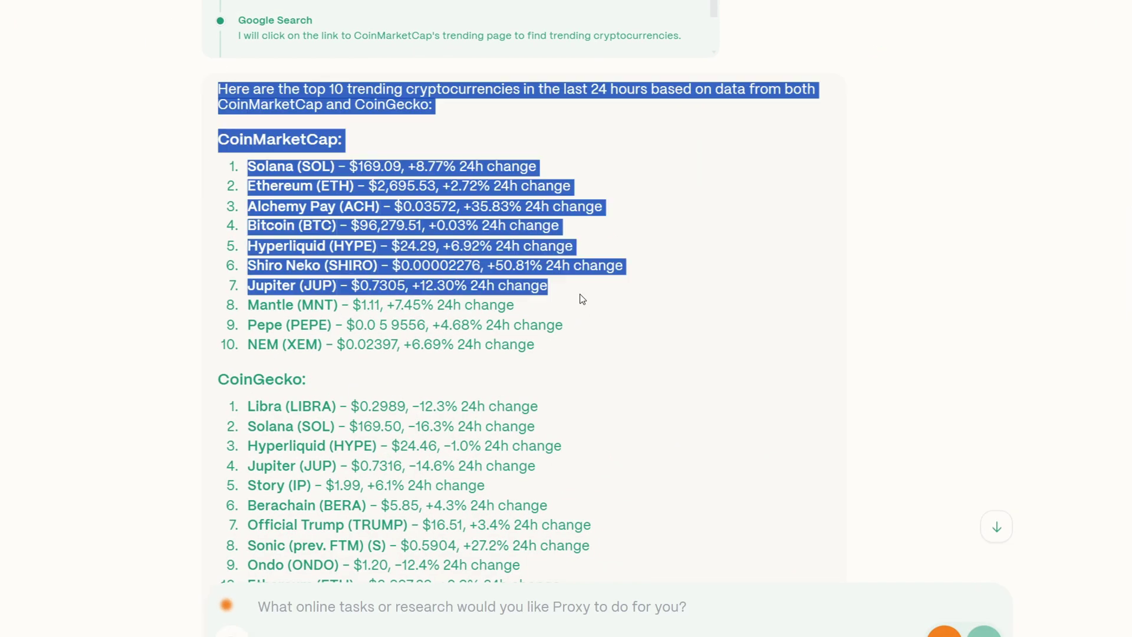
{"action": "left_click", "coordinate": [582, 299]}
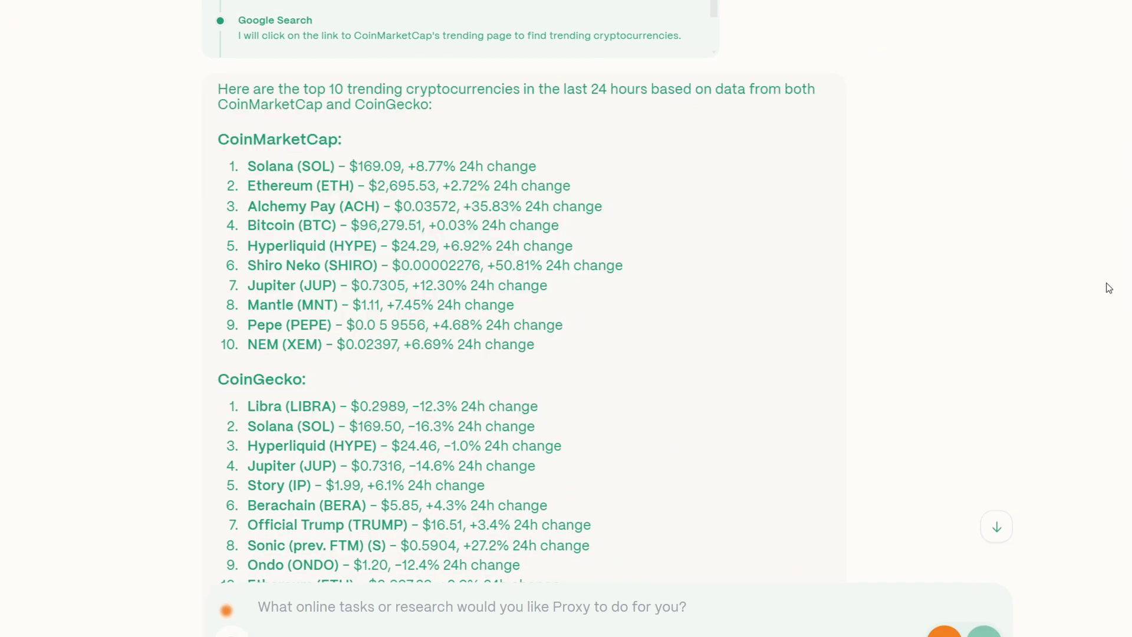
Step: Scroll down the trending-cryptocurrency answer to the Create Automation form
{"action": "scroll", "coordinate": [826, 412], "scroll_direction": "down", "scroll_amount": 10}
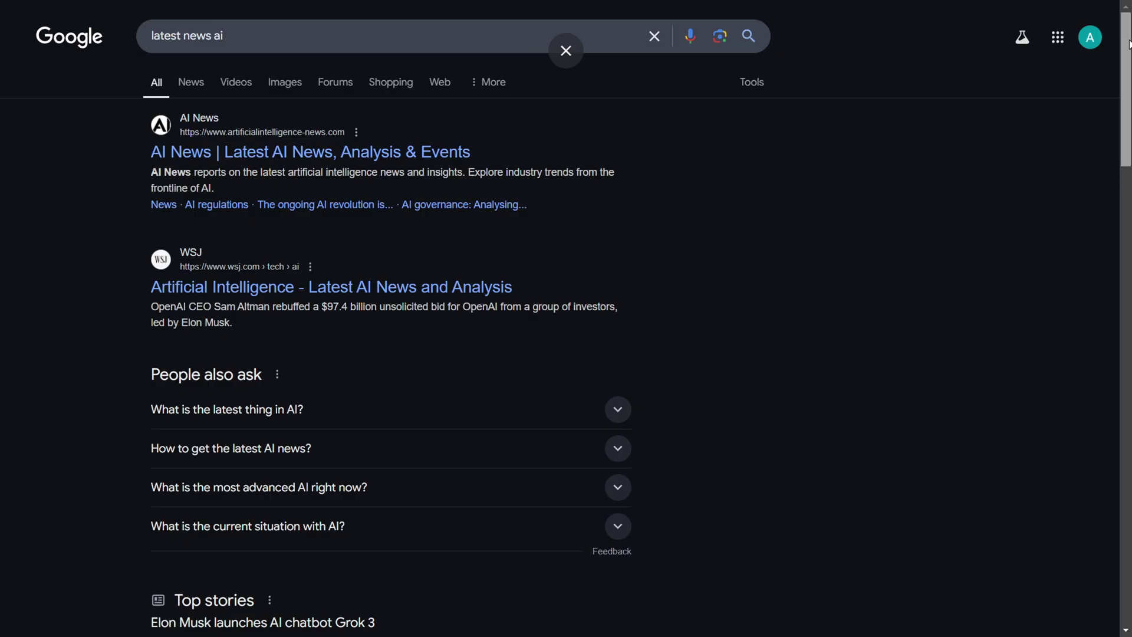
Step: Scroll the 'latest news ai' results, open More news, and move to the second results page
{"action": "scroll", "coordinate": [564, 491], "scroll_direction": "down", "scroll_amount": 10}
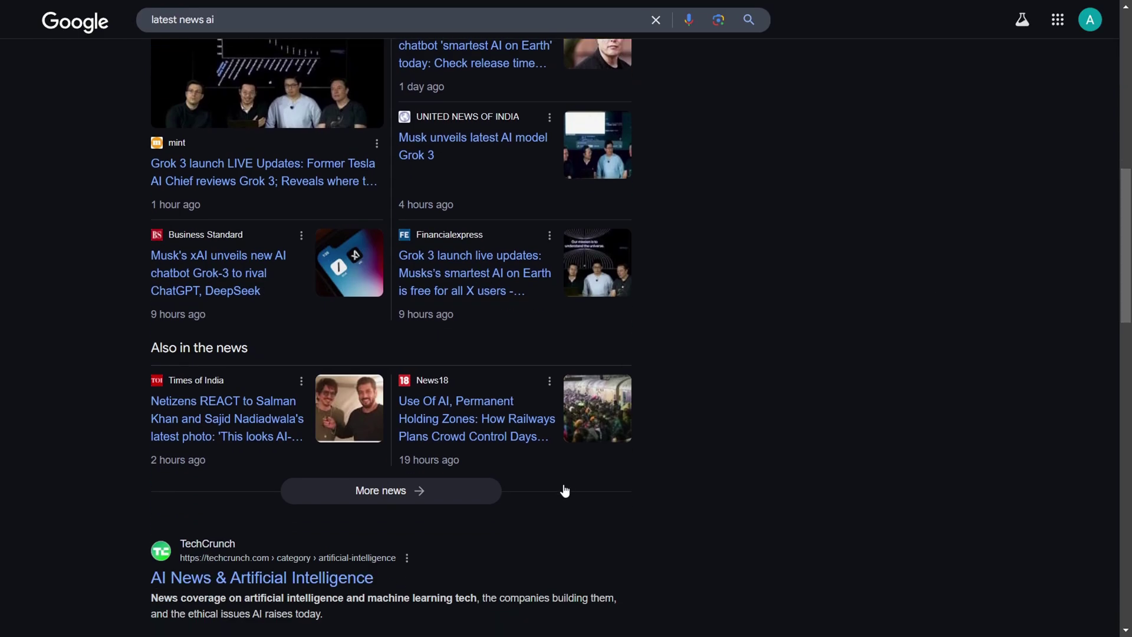
{"action": "left_click", "coordinate": [480, 490]}
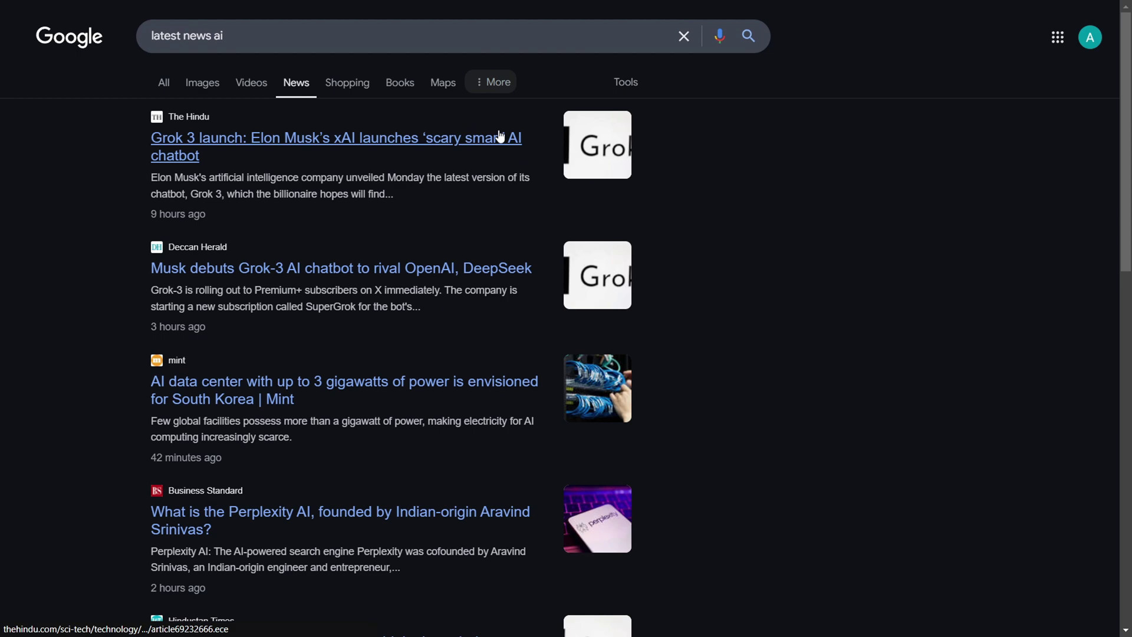
{"action": "scroll", "coordinate": [560, 318], "scroll_direction": "down", "scroll_amount": 1}
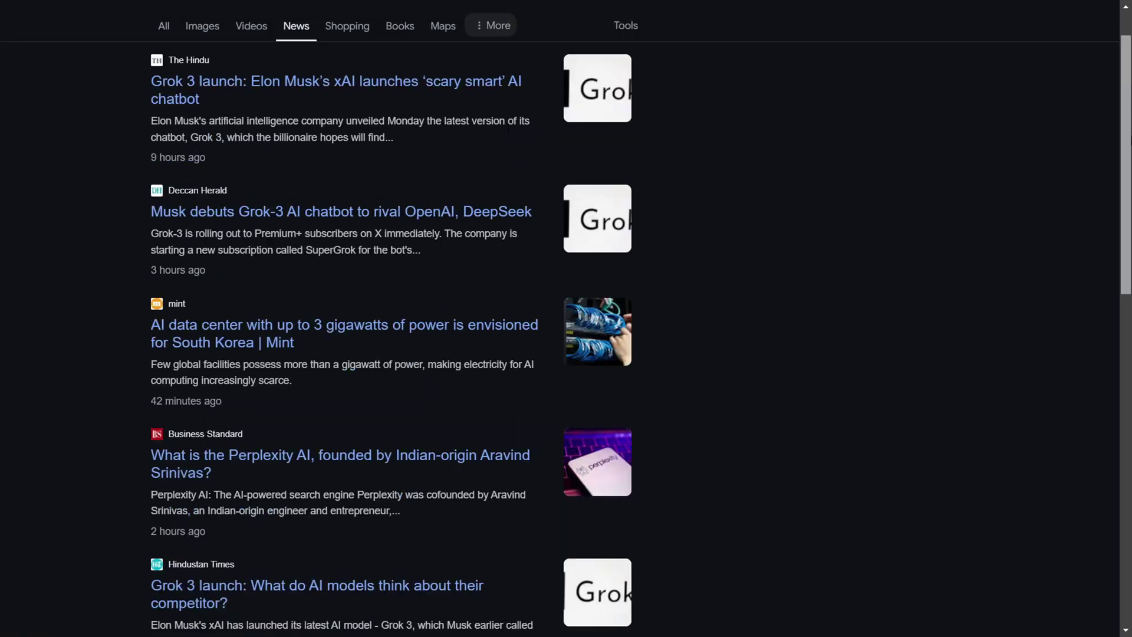
{"action": "scroll", "coordinate": [560, 319], "scroll_direction": "down", "scroll_amount": 12}
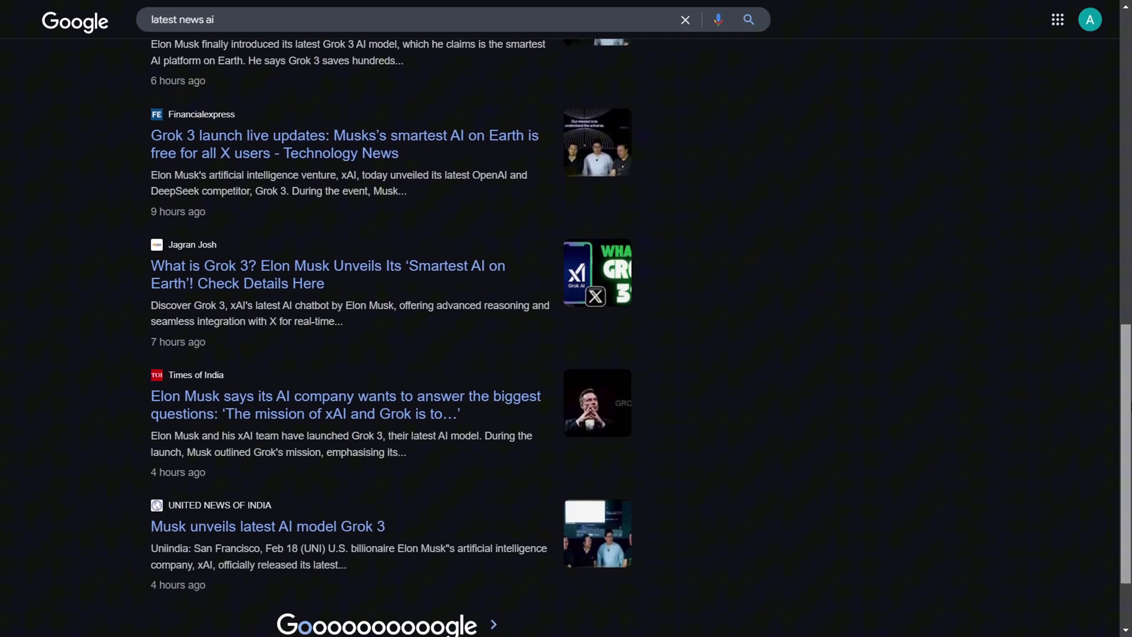
{"action": "scroll", "coordinate": [816, 441], "scroll_direction": "down", "scroll_amount": 2}
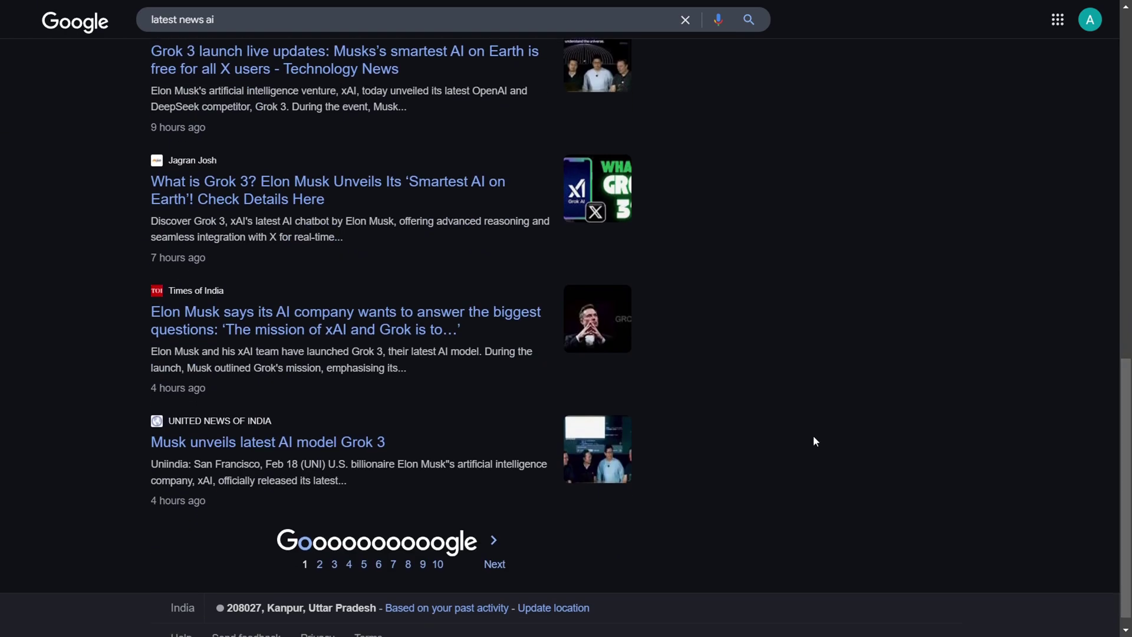
{"action": "left_click", "coordinate": [498, 564]}
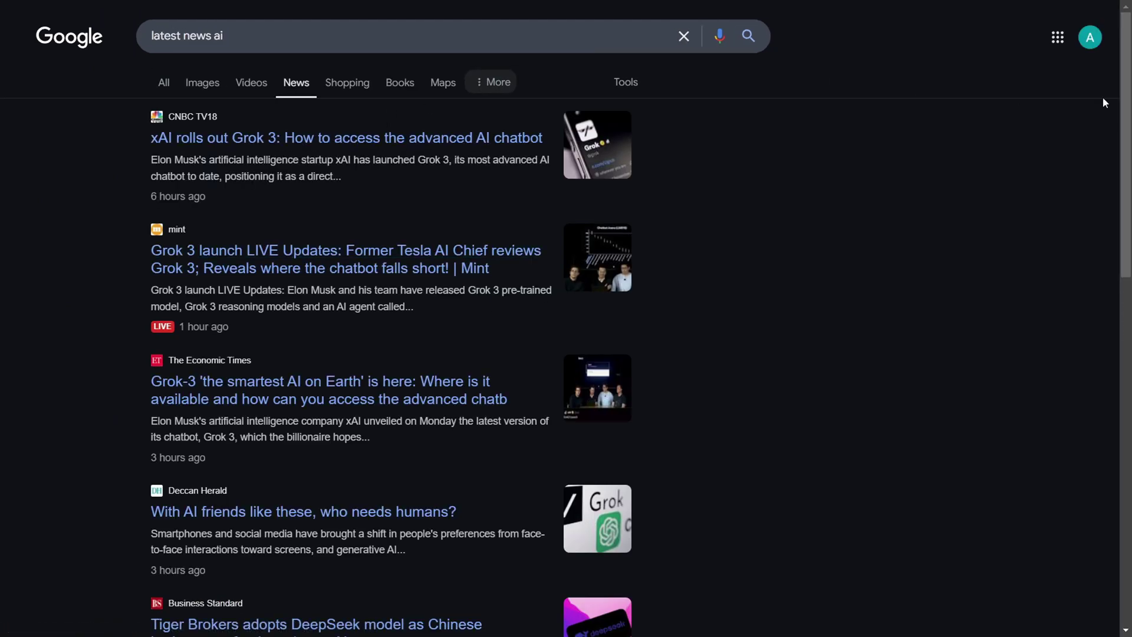
{"action": "left_click_drag", "start_coordinate": [1126, 87], "coordinate": [1129, 235]}
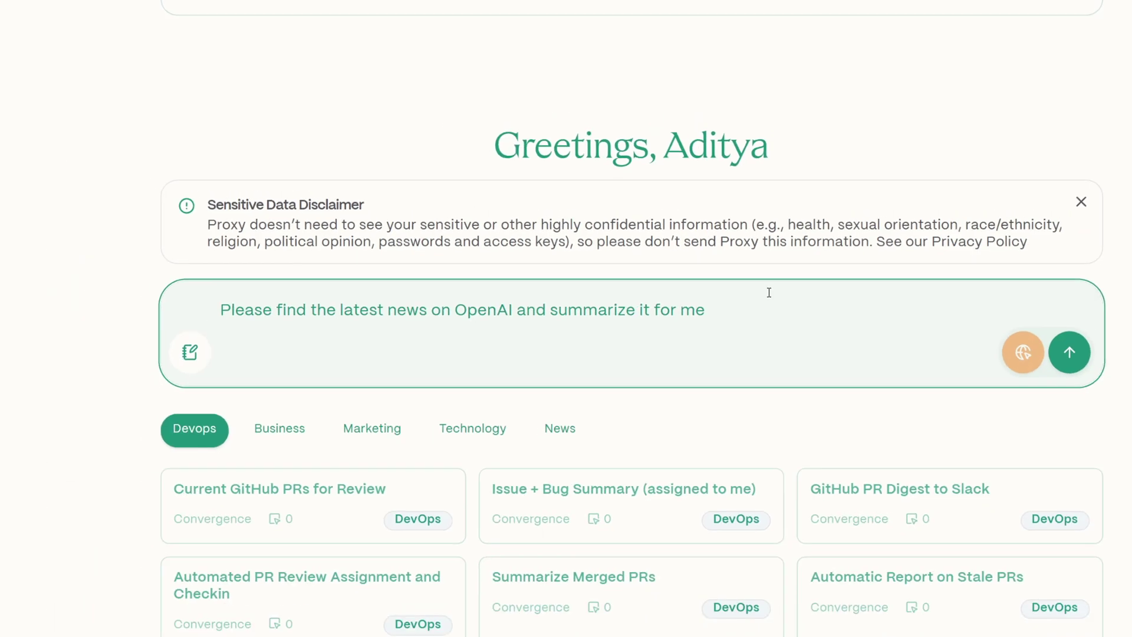
Step: Send the OpenAI news summary request and follow Proxy's progress, dismissing a disk-space warning
{"action": "left_click", "coordinate": [1053, 351]}
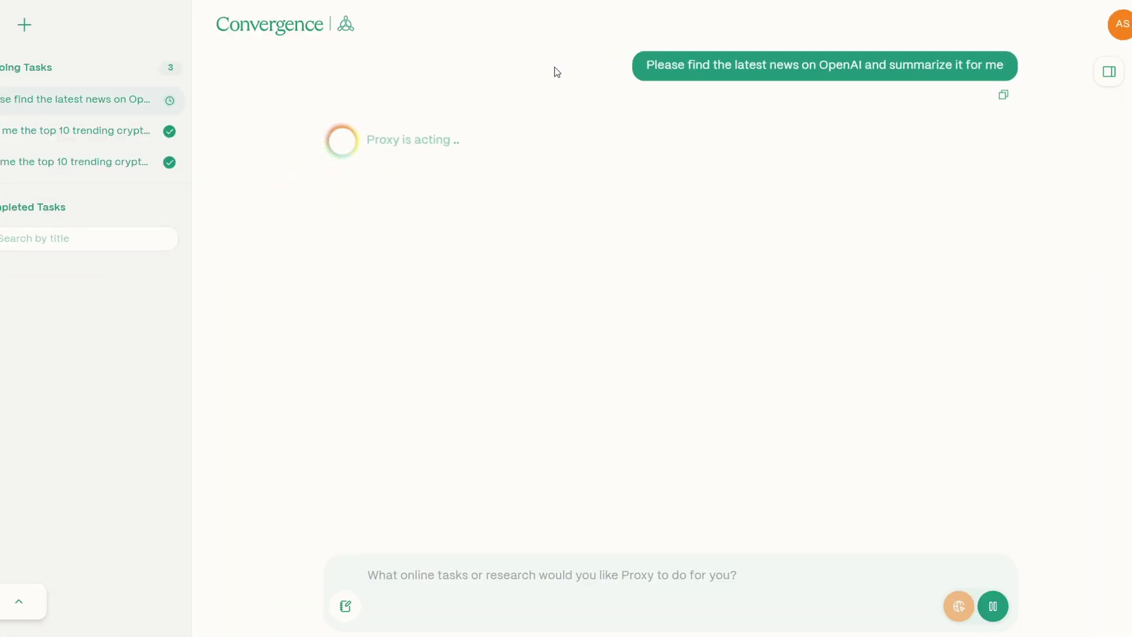
{"action": "left_click_drag", "start_coordinate": [279, 174], "coordinate": [452, 184]}
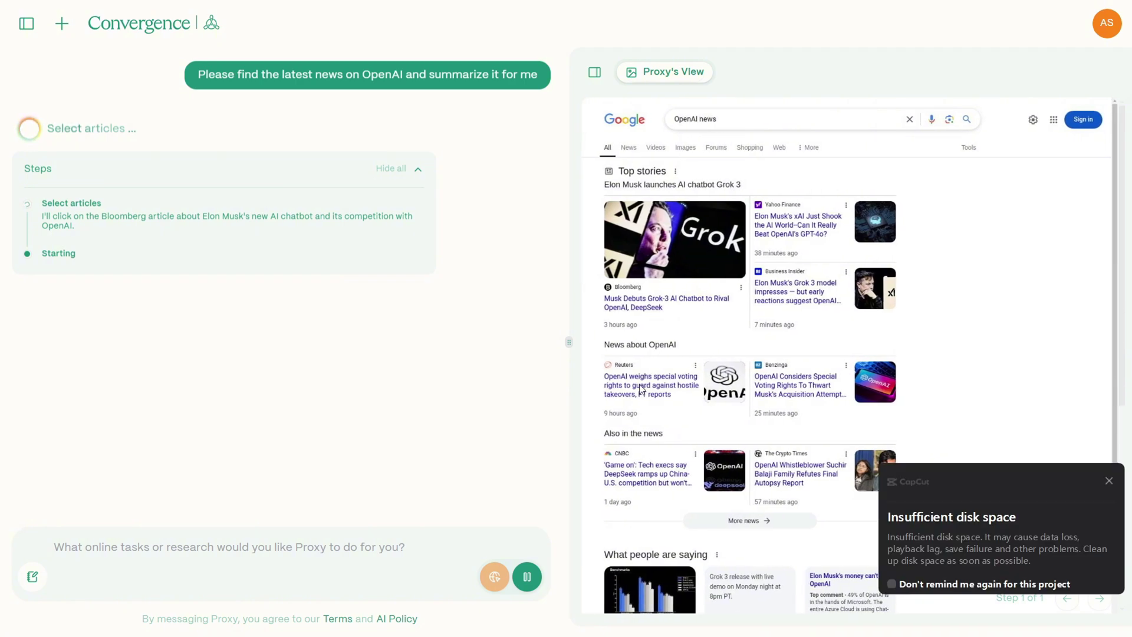
{"action": "left_click", "coordinate": [1109, 481]}
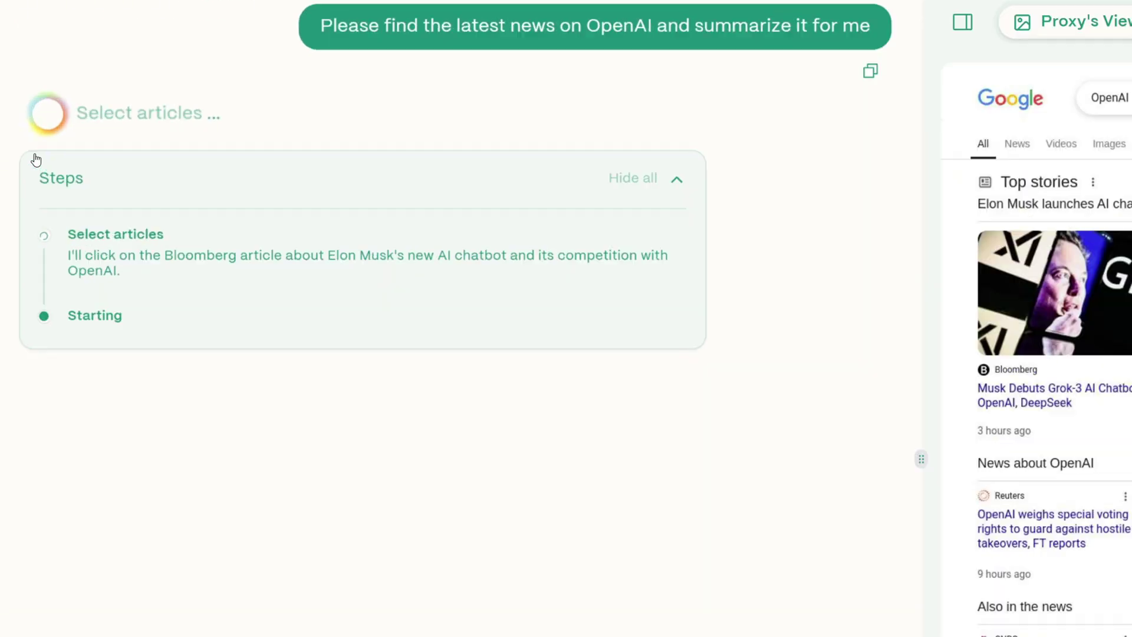
{"action": "left_click_drag", "start_coordinate": [78, 269], "coordinate": [176, 291]}
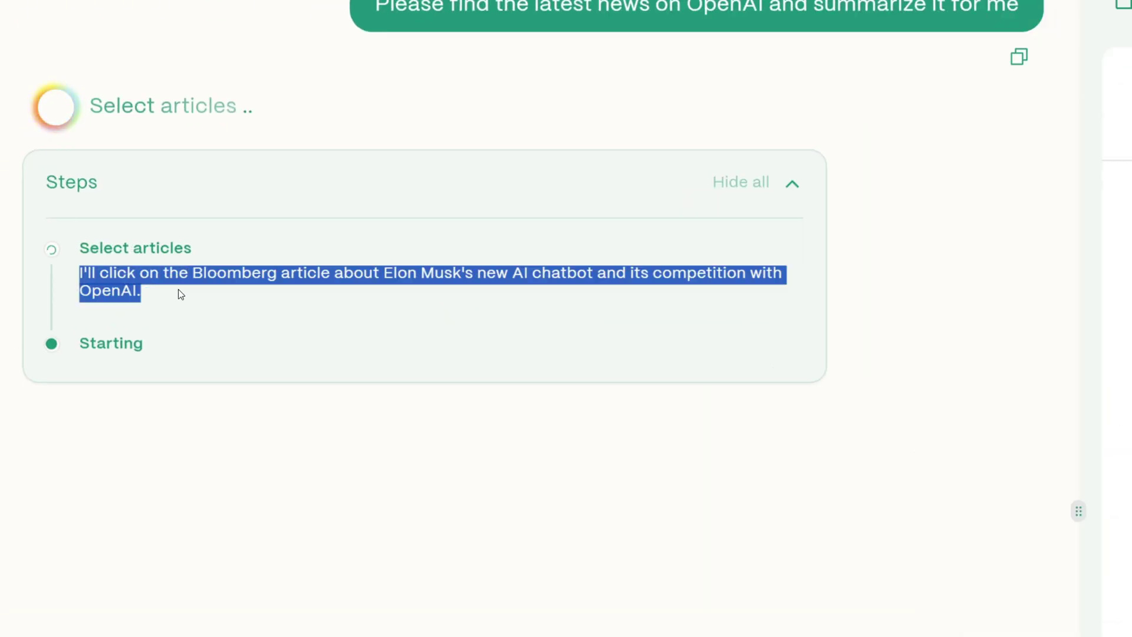
{"action": "left_click", "coordinate": [177, 290]}
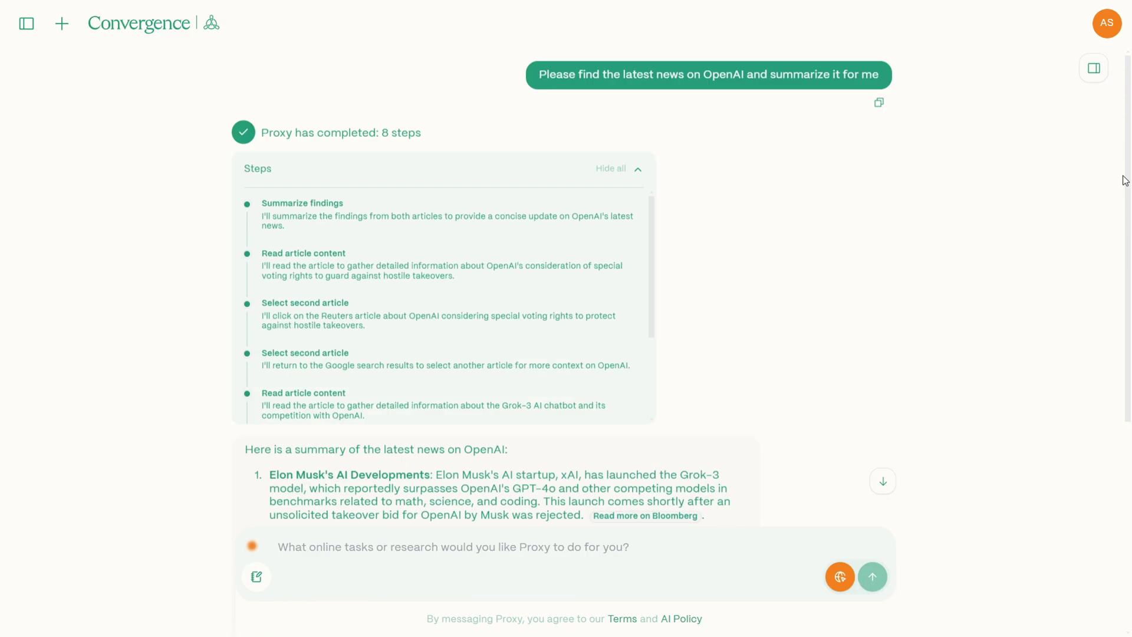
Step: Read Proxy's finished OpenAI news summary with its Bloomberg and Reuters links
{"action": "scroll", "coordinate": [1125, 180], "scroll_direction": "down", "scroll_amount": 4}
{"action": "left_click_drag", "start_coordinate": [245, 215], "coordinate": [357, 241]}
{"action": "left_click_drag", "start_coordinate": [632, 241], "coordinate": [490, 317]}
{"action": "left_click_drag", "start_coordinate": [544, 266], "coordinate": [730, 267]}
{"action": "left_click", "coordinate": [759, 274]}
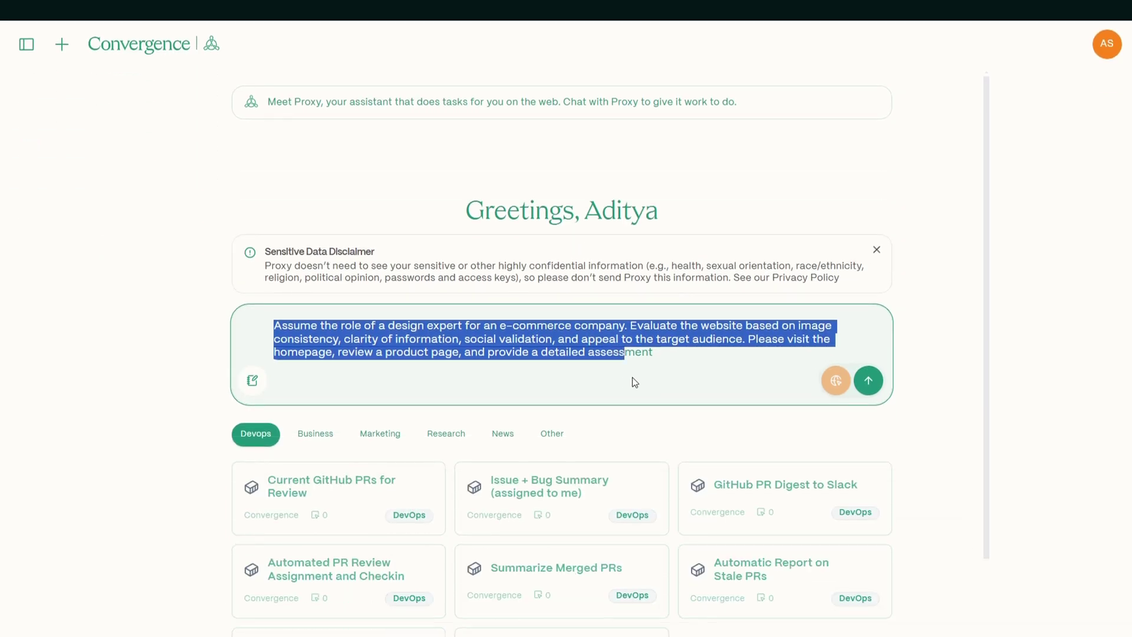
Step: Open the Scratchpad and close it without saving, returning to the design-review prompt
{"action": "left_click_drag", "start_coordinate": [634, 382], "coordinate": [672, 368]}
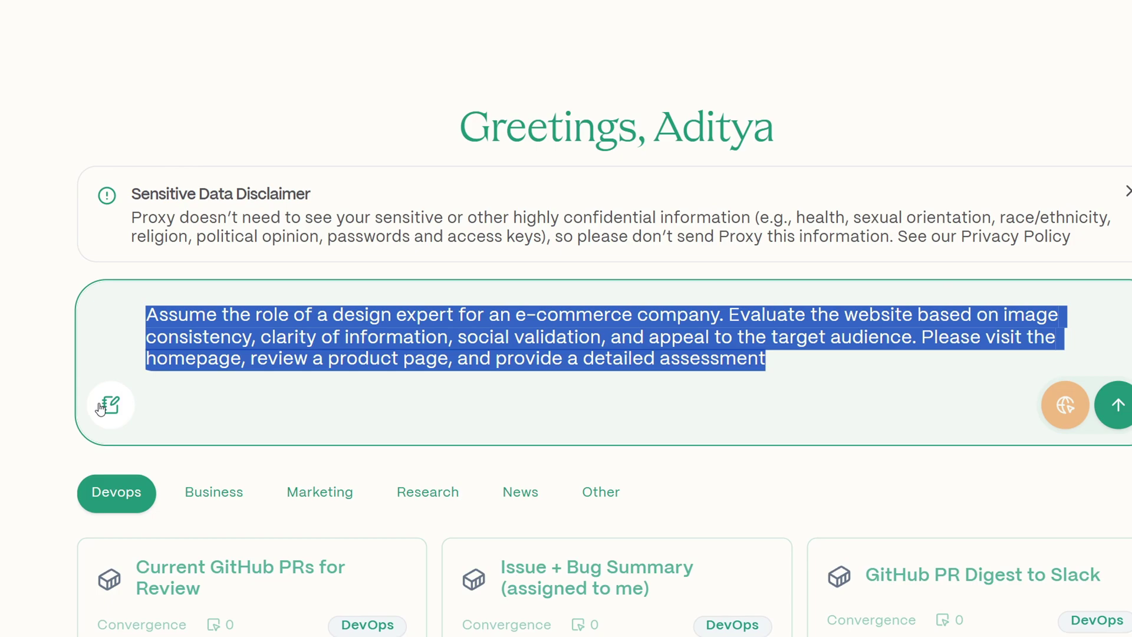
{"action": "left_click", "coordinate": [102, 407]}
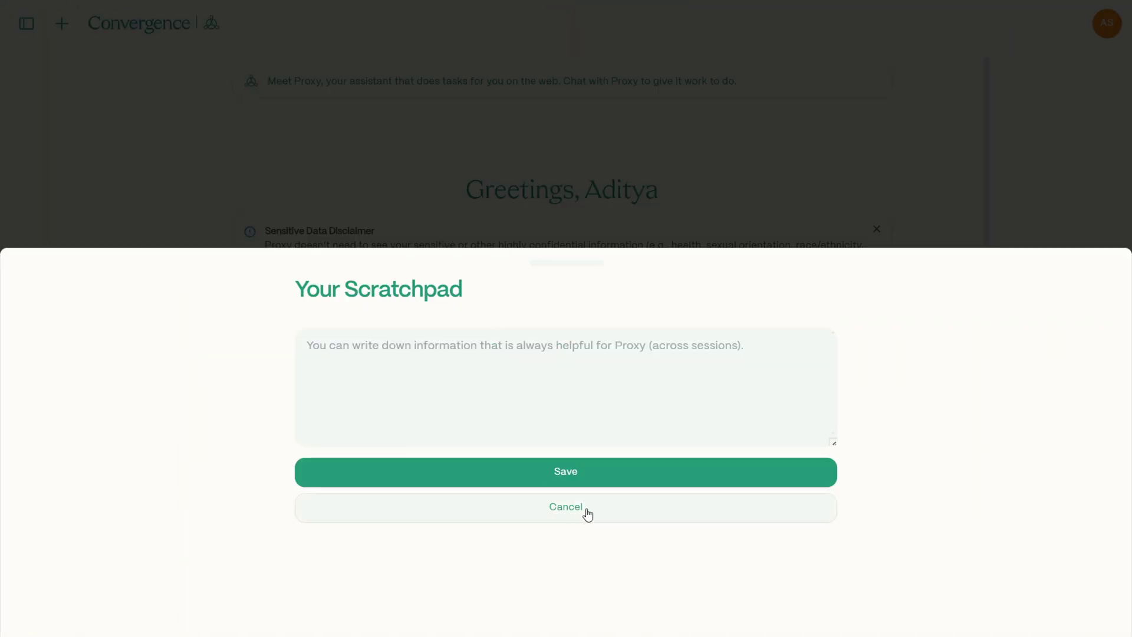
{"action": "left_click", "coordinate": [587, 515]}
{"action": "left_click", "coordinate": [692, 324]}
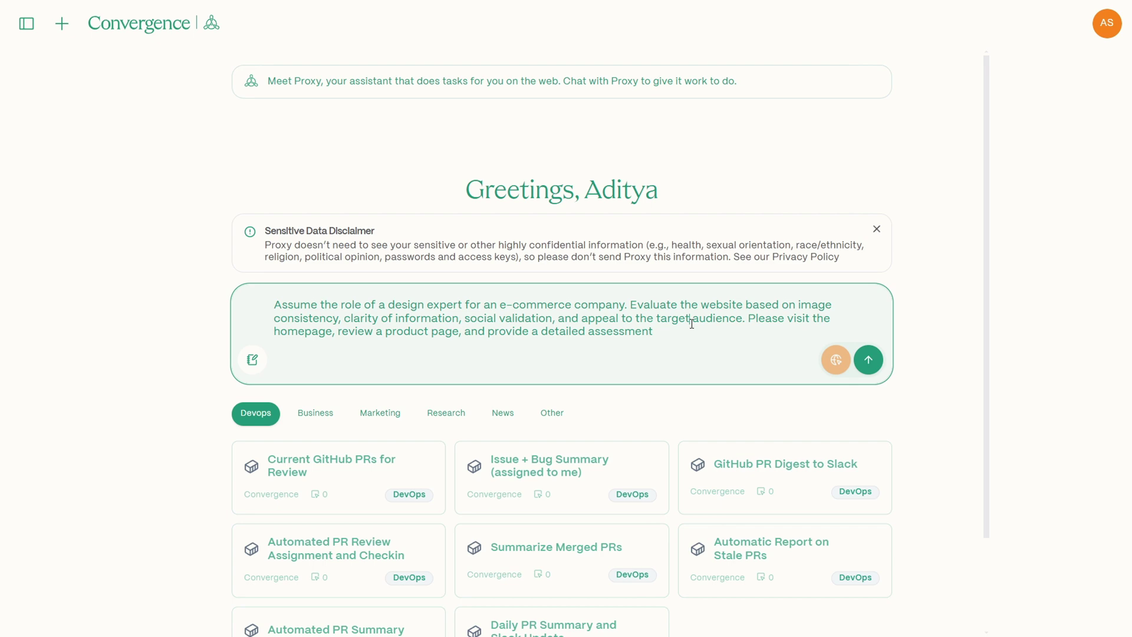
Step: Send the e-commerce design-expert review prompt to Proxy
{"action": "left_click_drag", "start_coordinate": [598, 302], "coordinate": [682, 329]}
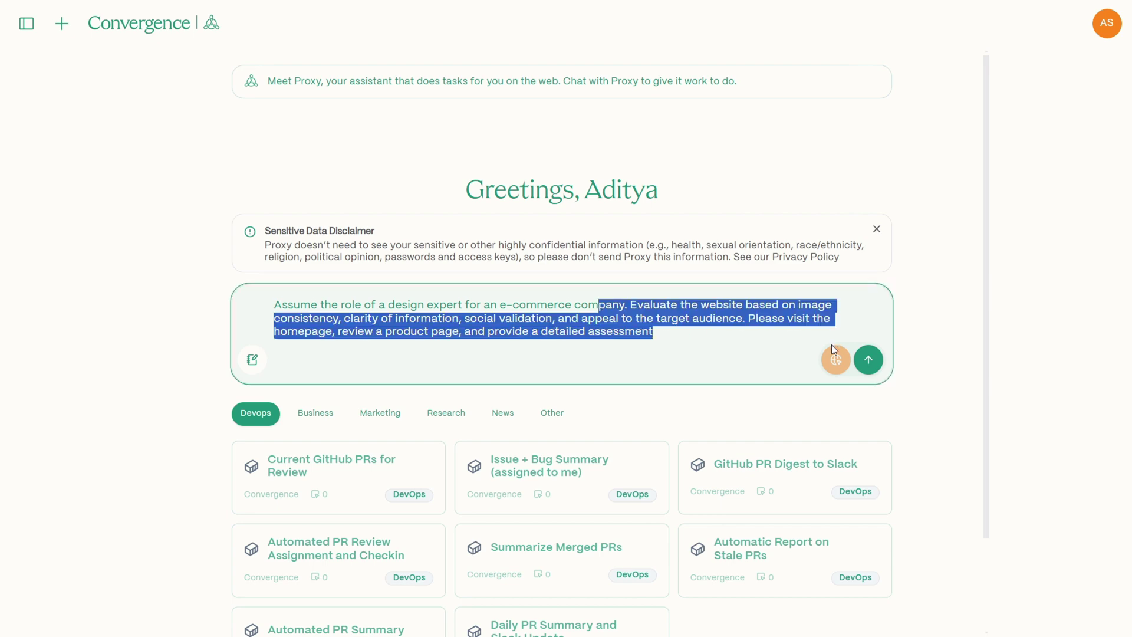
{"action": "right_click", "coordinate": [841, 356]}
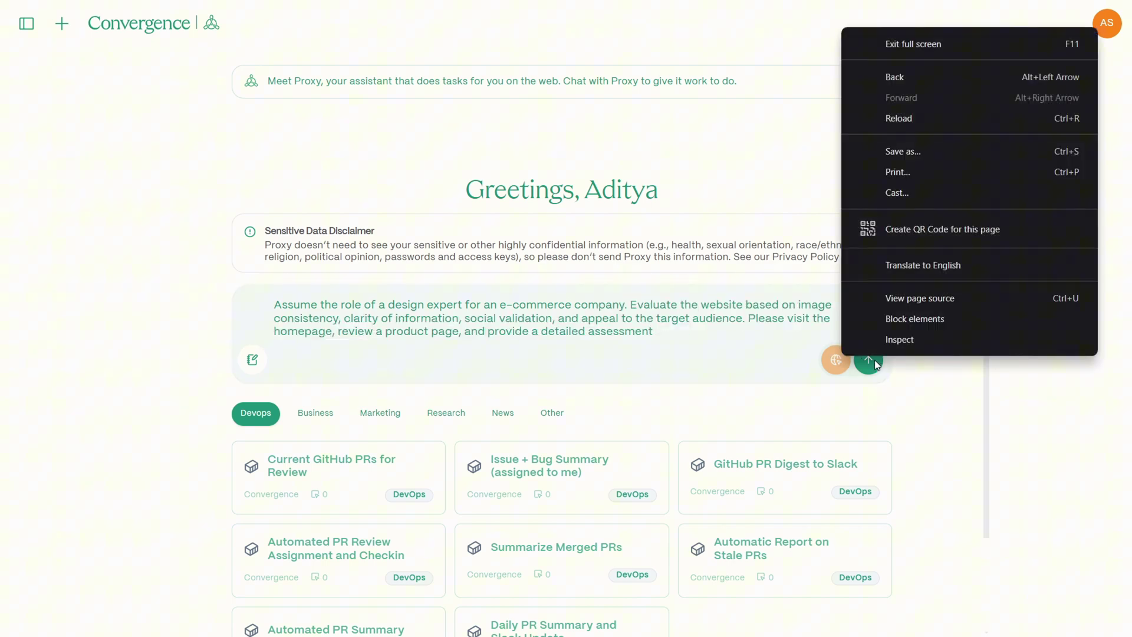
{"action": "left_click", "coordinate": [875, 361]}
{"action": "left_click", "coordinate": [877, 364]}
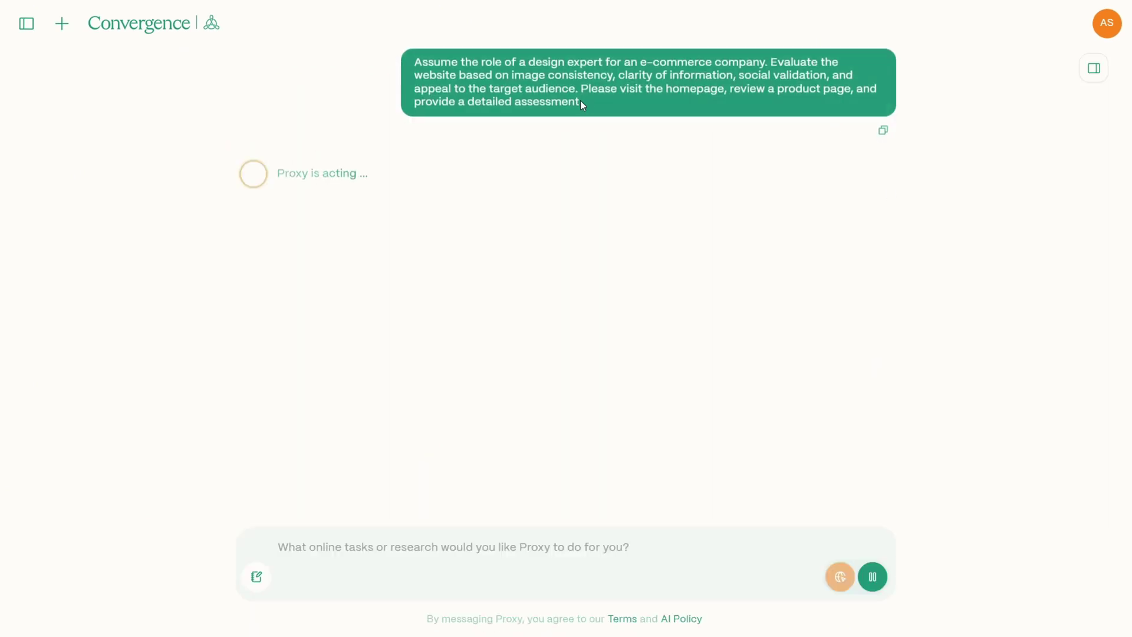
{"action": "left_click_drag", "start_coordinate": [413, 61], "coordinate": [624, 116]}
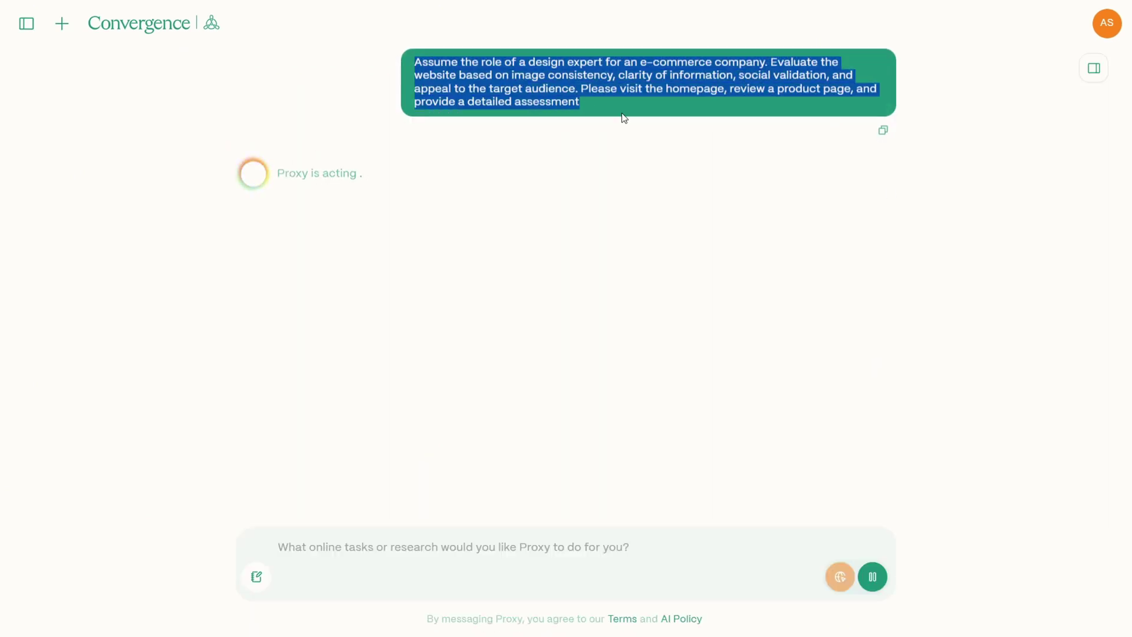
{"action": "left_click", "coordinate": [624, 116]}
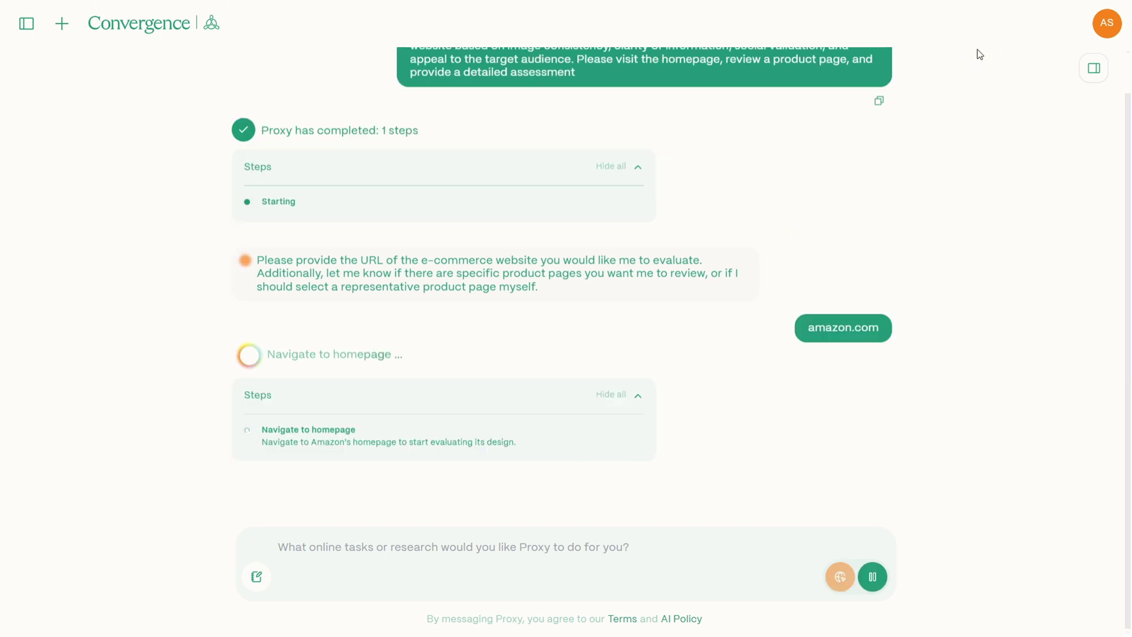
Step: Show Proxy's live browsing view and review its Navigate to homepage step
{"action": "left_click", "coordinate": [1094, 69]}
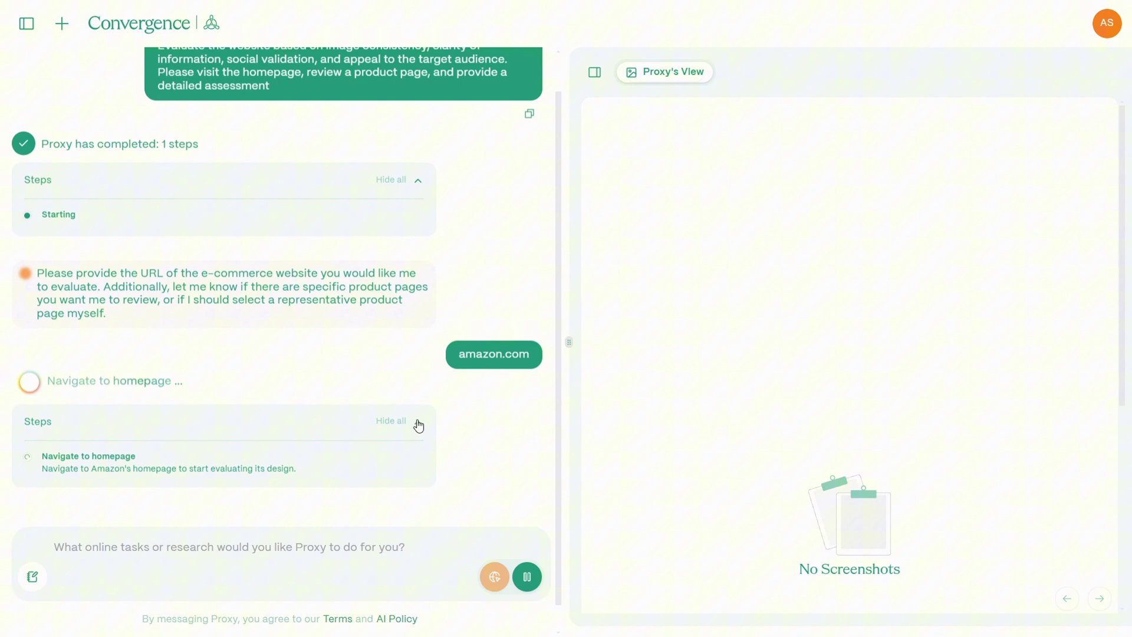
{"action": "left_click_drag", "start_coordinate": [49, 455], "coordinate": [277, 485]}
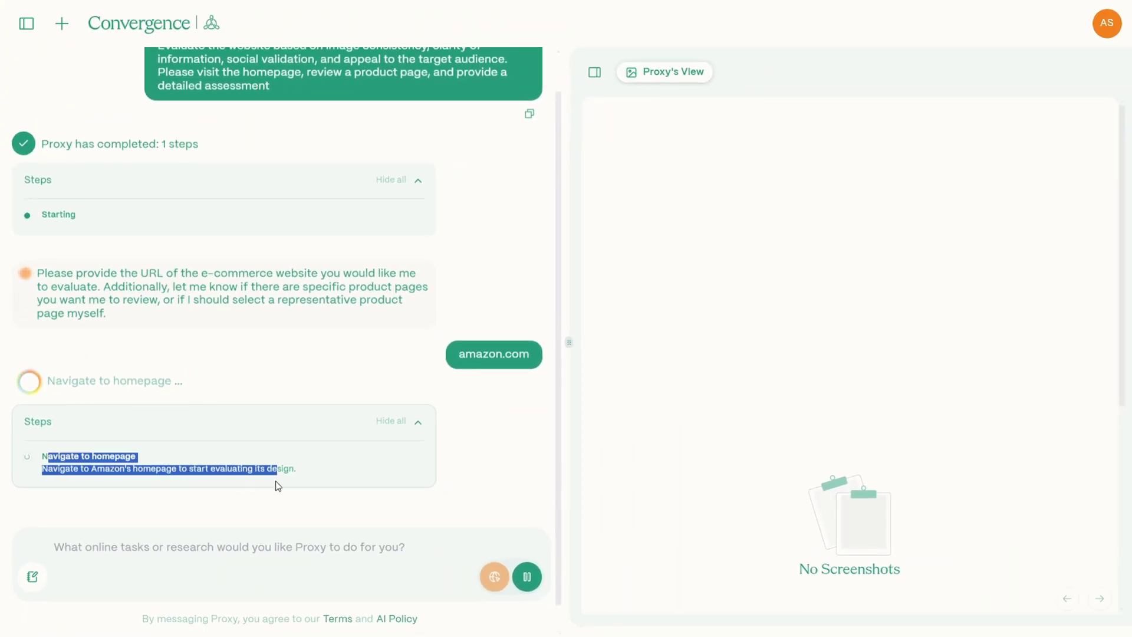
{"action": "left_click", "coordinate": [393, 481]}
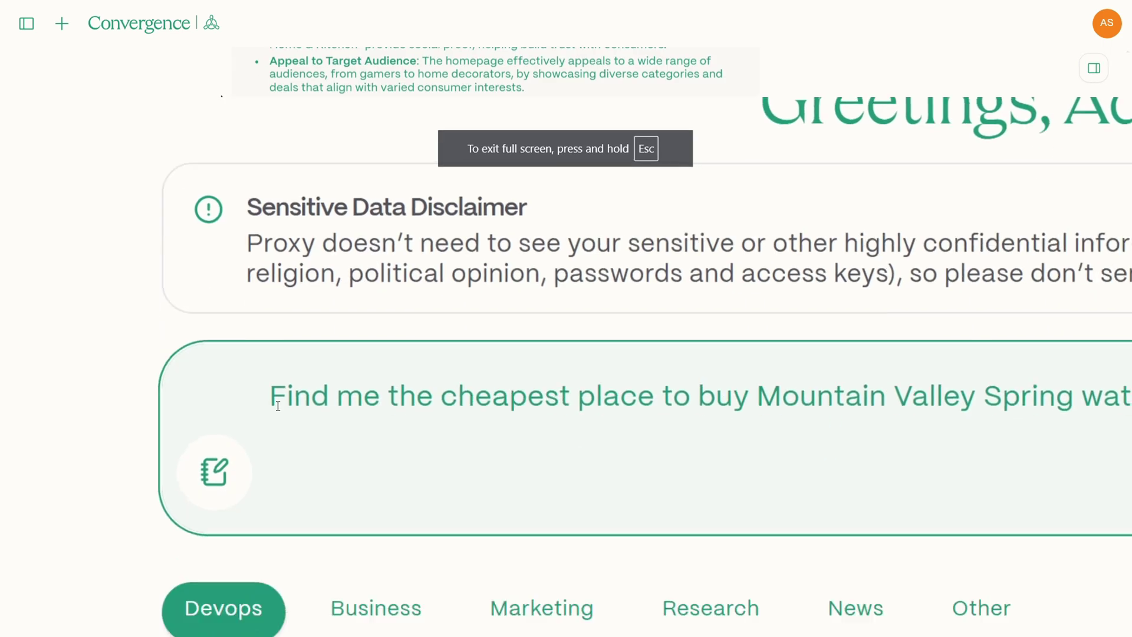
Step: Send the Mountain Valley Spring glass-bottle water request and show Proxy's View
{"action": "left_click_drag", "start_coordinate": [271, 396], "coordinate": [959, 325]}
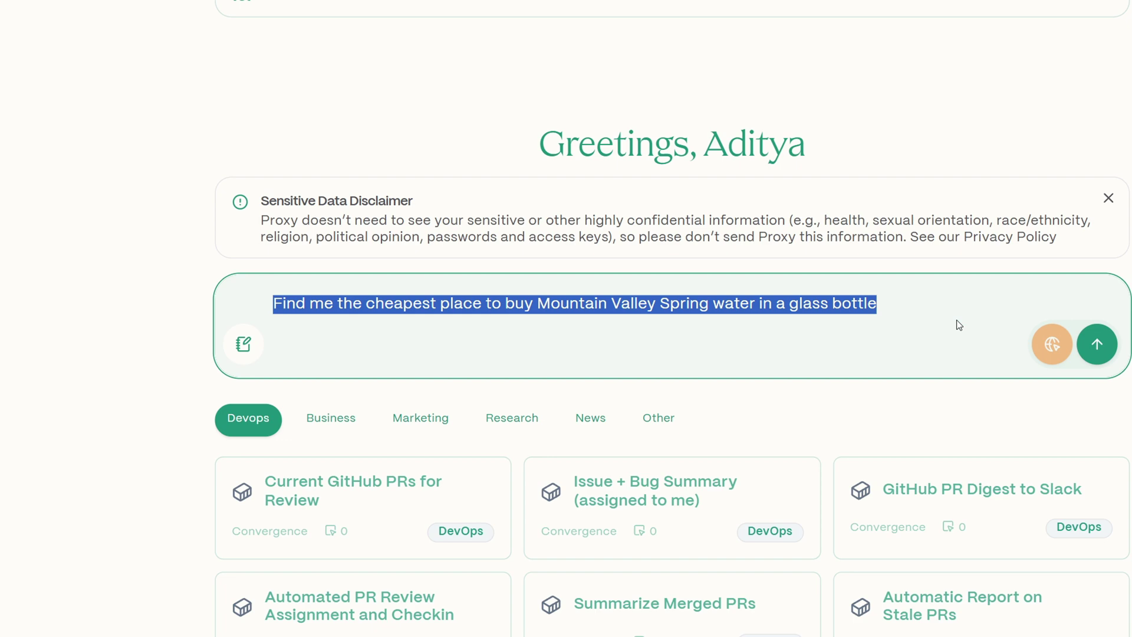
{"action": "left_click", "coordinate": [1097, 344]}
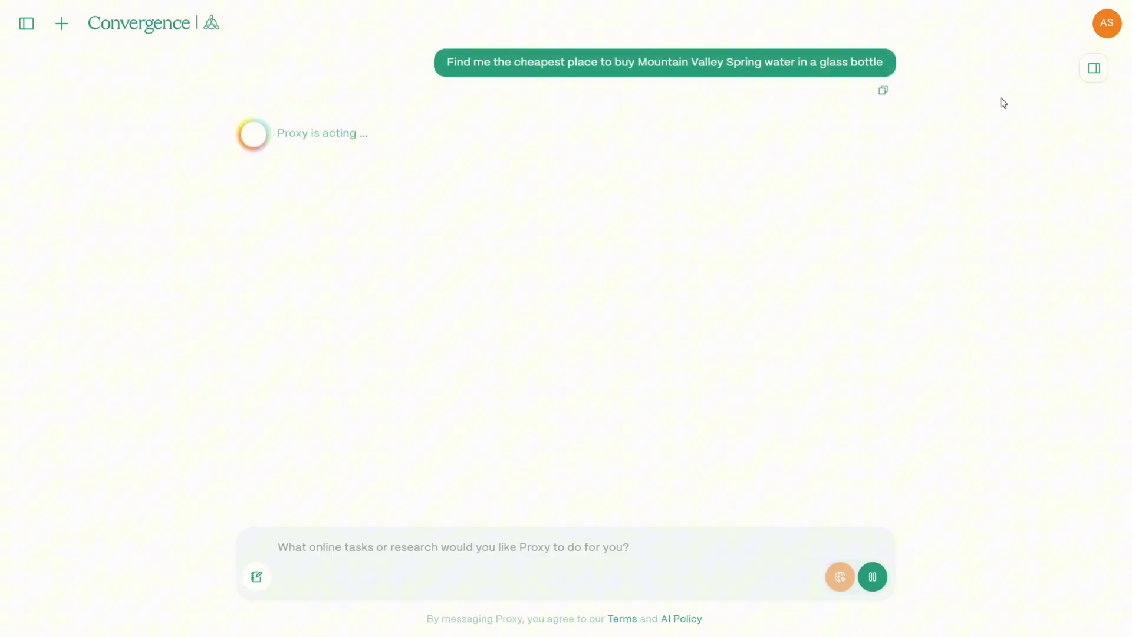
{"action": "left_click", "coordinate": [1104, 77]}
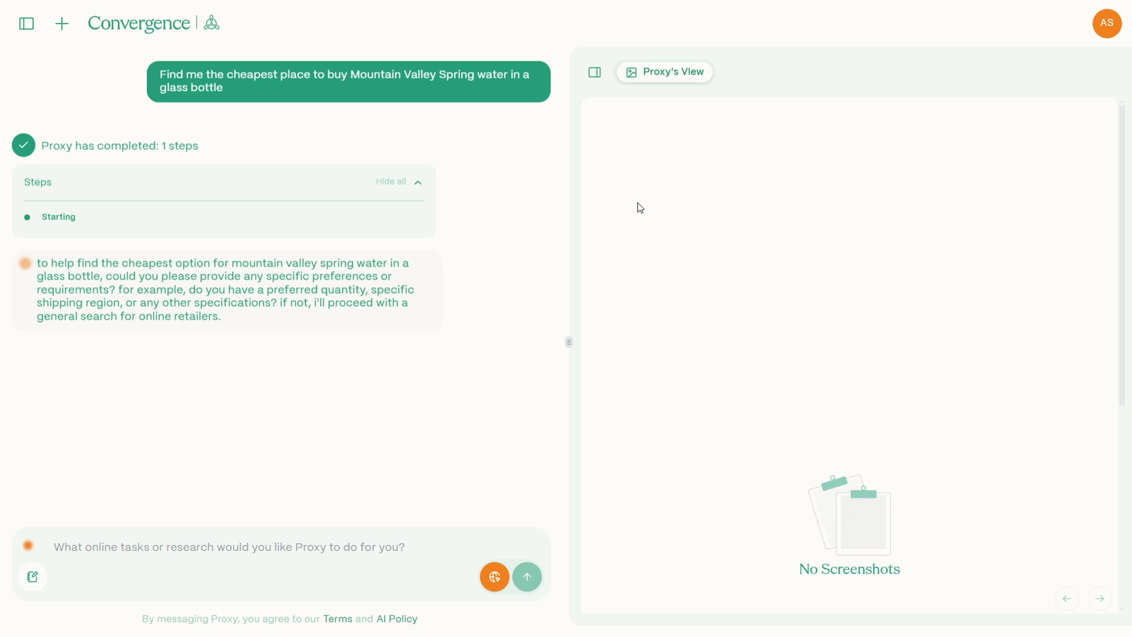
Step: Reply 'yes' so Proxy runs a general search, then review its price comparison results
{"action": "type", "text": "yes"}
{"action": "key", "text": "Return"}
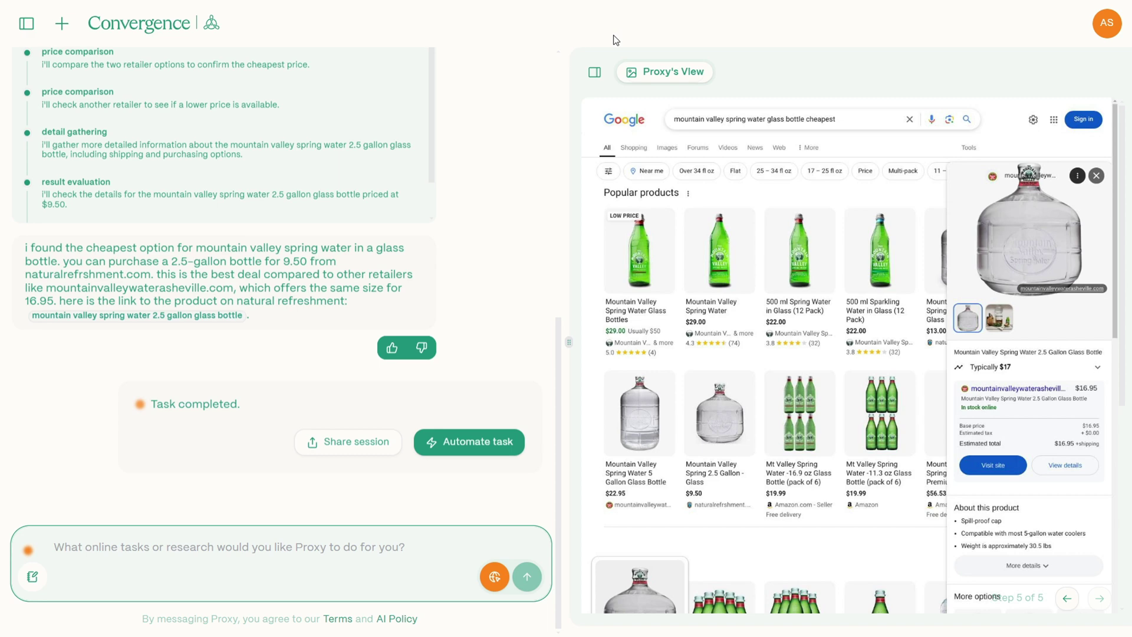
{"action": "scroll", "coordinate": [449, 460], "scroll_direction": "up", "scroll_amount": 3}
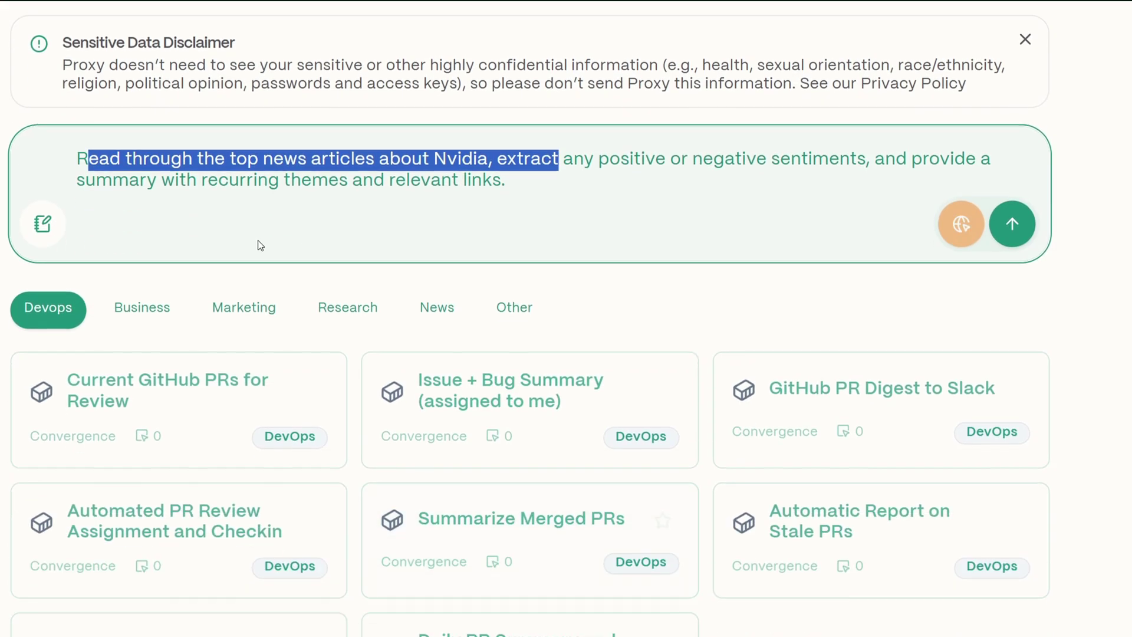
Step: Select the whole Nvidia news-sentiment prompt and send it to Proxy in a new chat
{"action": "left_click", "coordinate": [82, 152]}
{"action": "left_click_drag", "start_coordinate": [82, 152], "coordinate": [447, 205]}
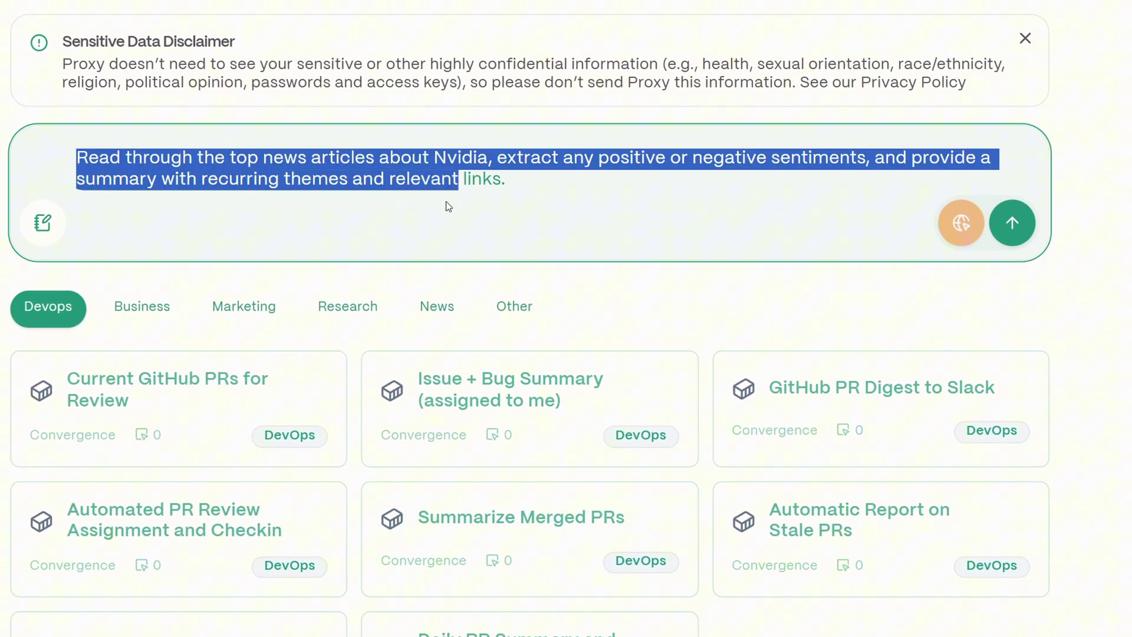
{"action": "left_click", "coordinate": [633, 200]}
{"action": "key", "text": "ctrl+a"}
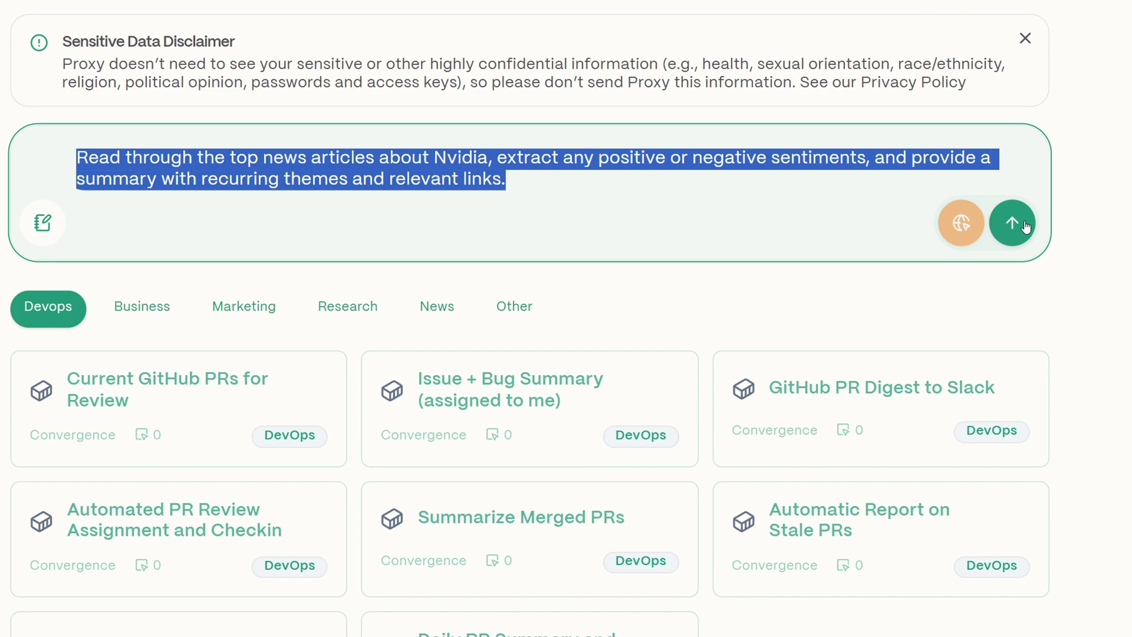
{"action": "left_click", "coordinate": [1022, 222]}
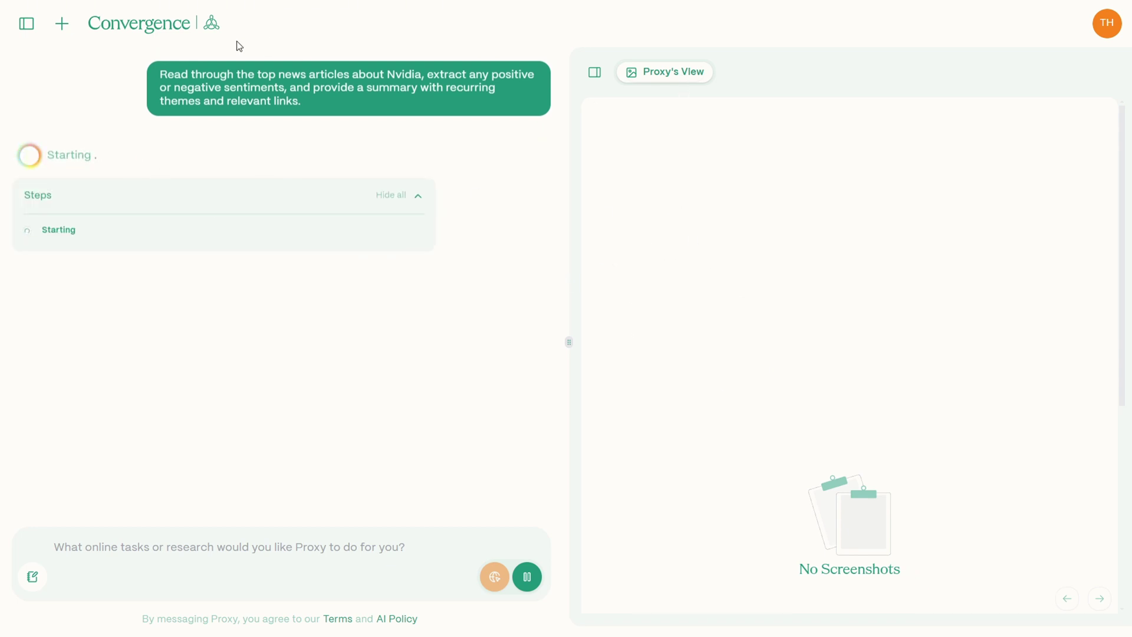
Step: Highlight the sent Nvidia prompt at the top of the chat, then clear the selection
{"action": "left_click_drag", "start_coordinate": [163, 69], "coordinate": [372, 101]}
{"action": "left_click", "coordinate": [372, 101]}
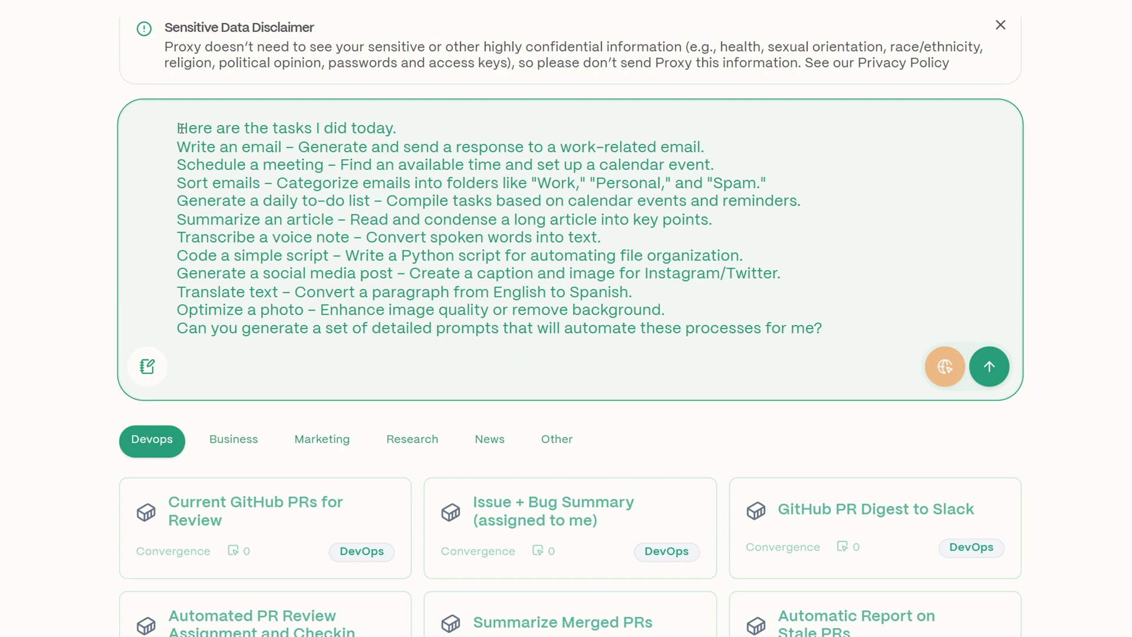
Step: Select the drafted ten-task list and submit it to Proxy for automation prompts
{"action": "left_click_drag", "start_coordinate": [180, 128], "coordinate": [840, 350]}
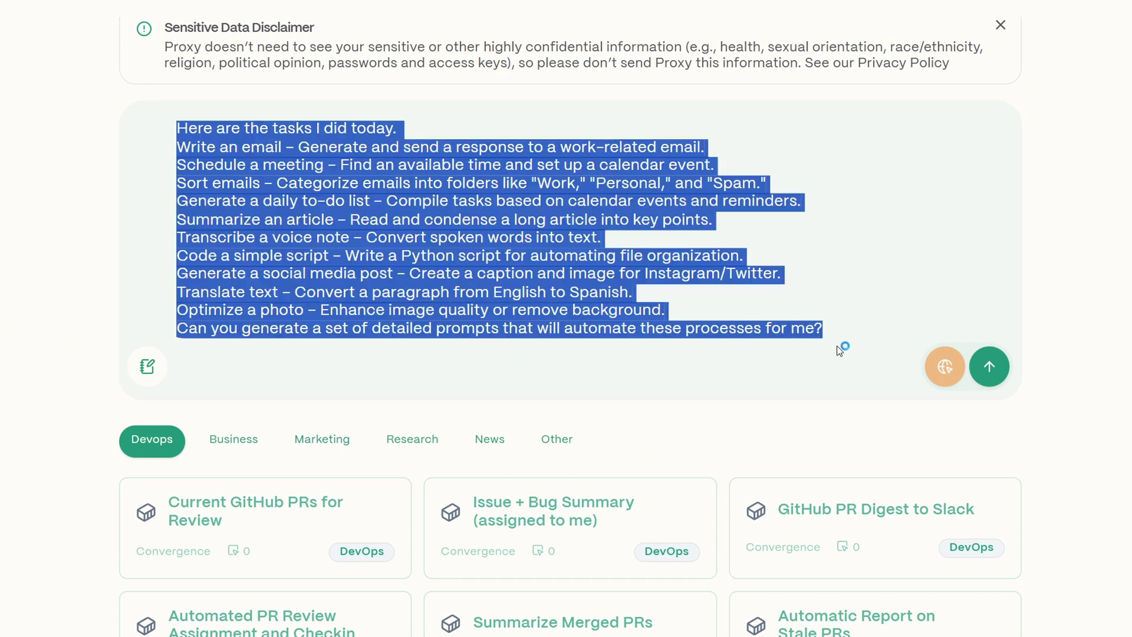
{"action": "left_click", "coordinate": [897, 291]}
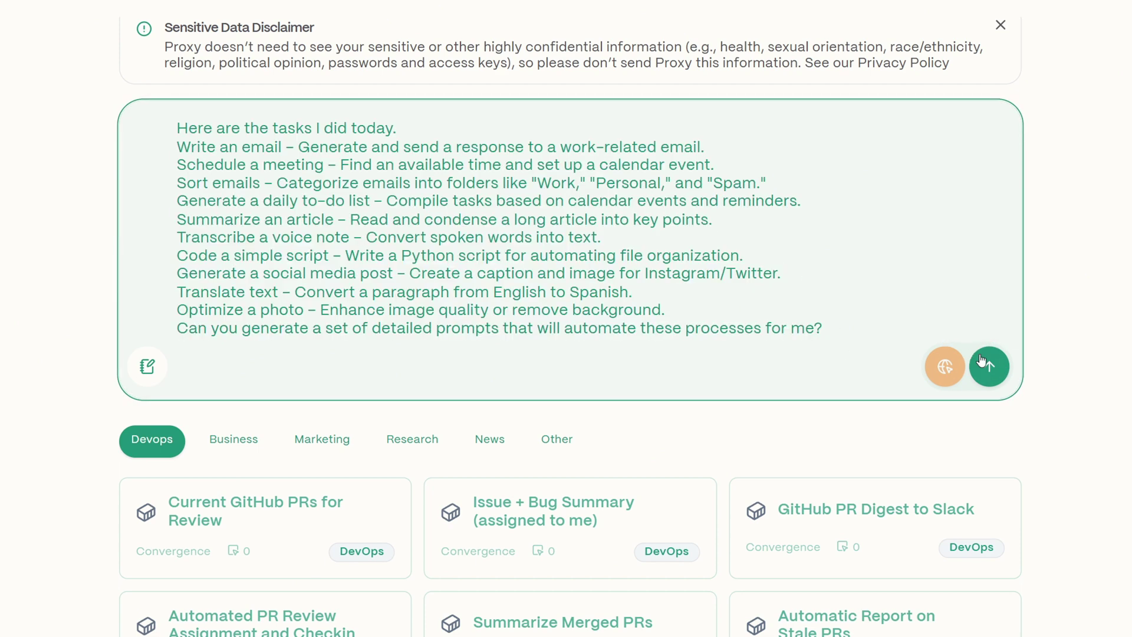
{"action": "left_click", "coordinate": [983, 361]}
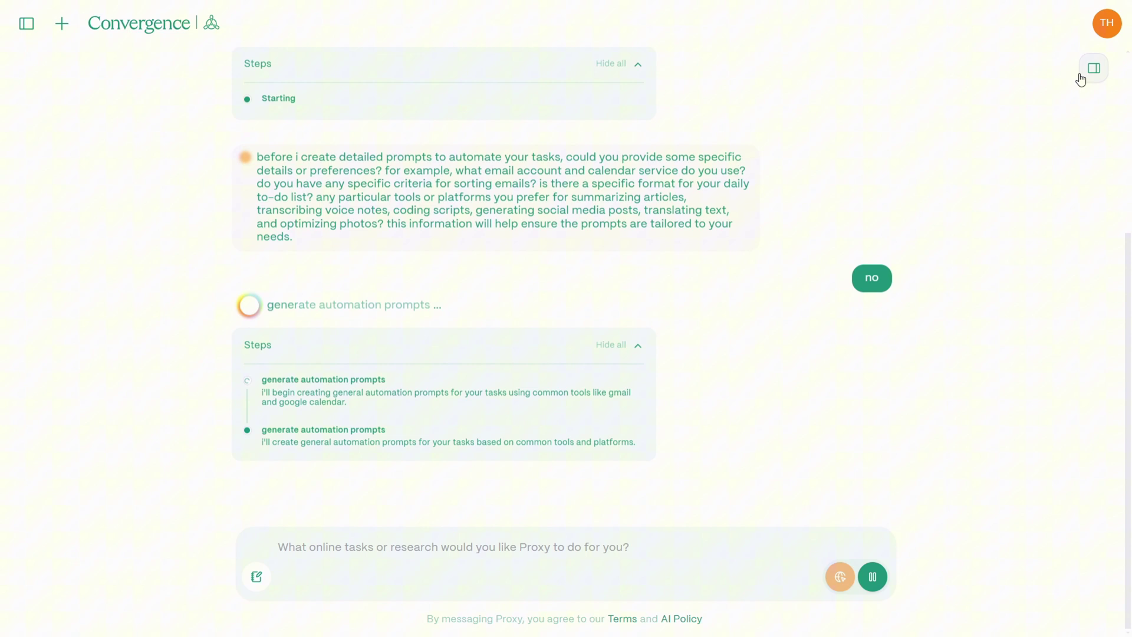
Step: Show and hide Proxy's View panel, then scroll up to the start of the answer
{"action": "left_click", "coordinate": [1094, 68]}
{"action": "left_click", "coordinate": [593, 74]}
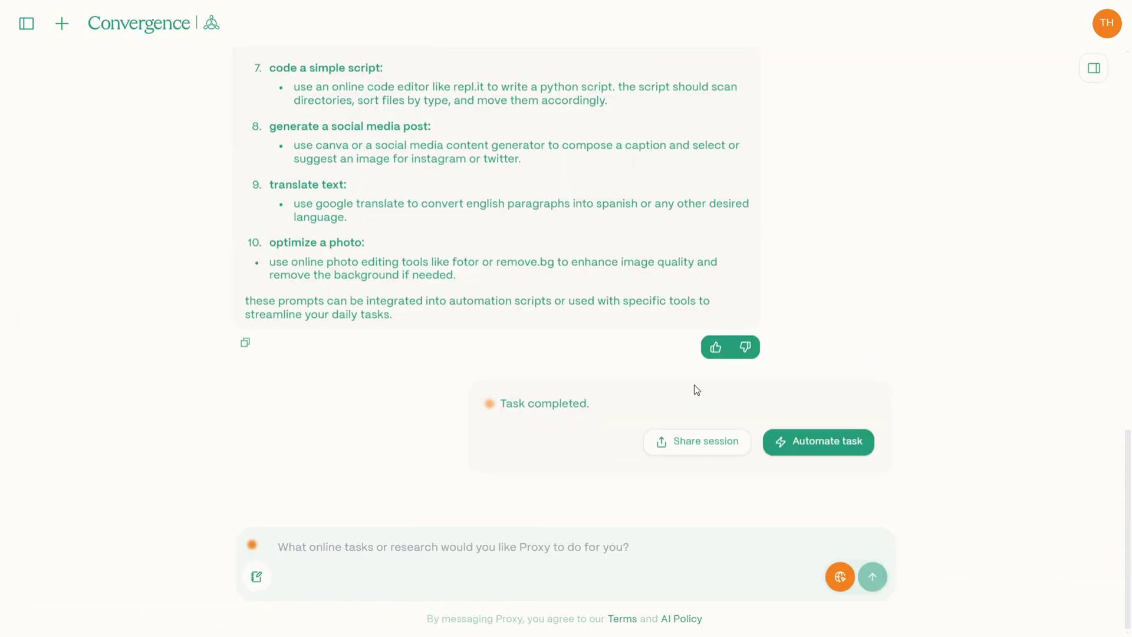
{"action": "scroll", "coordinate": [861, 369], "scroll_direction": "up", "scroll_amount": 7}
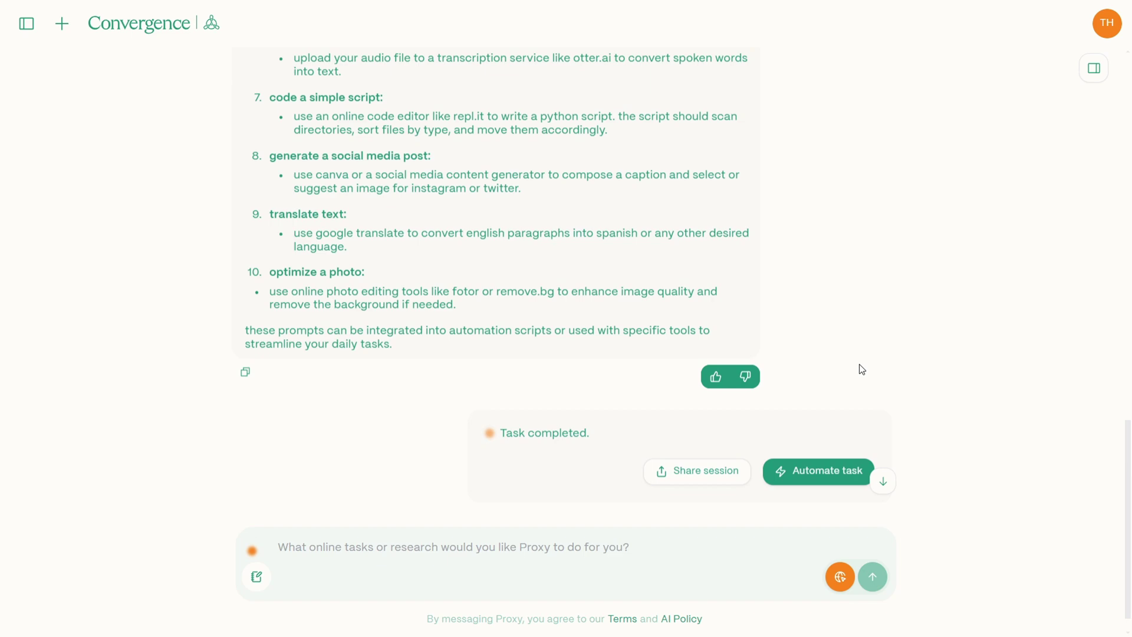
{"action": "scroll", "coordinate": [861, 369], "scroll_direction": "up", "scroll_amount": 1}
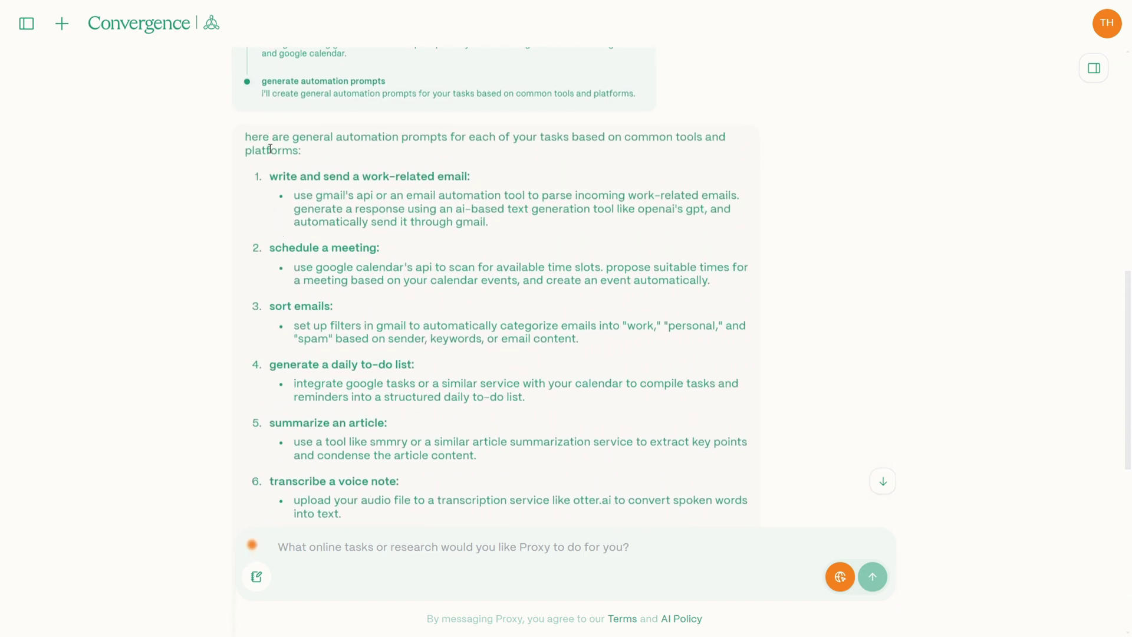
Step: Read the answer's opening lines and the email, meeting-scheduling and email-sorting prompts, highlighting each
{"action": "left_click_drag", "start_coordinate": [270, 148], "coordinate": [543, 255]}
{"action": "left_click", "coordinate": [543, 255]}
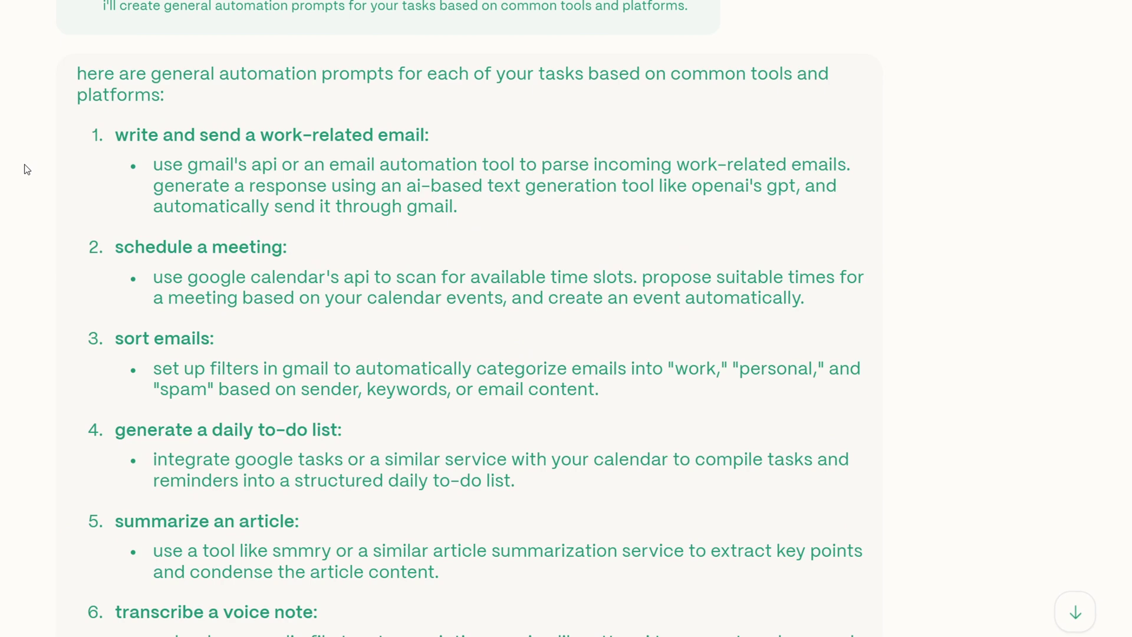
{"action": "left_click_drag", "start_coordinate": [26, 170], "coordinate": [536, 261]}
{"action": "left_click", "coordinate": [548, 266]}
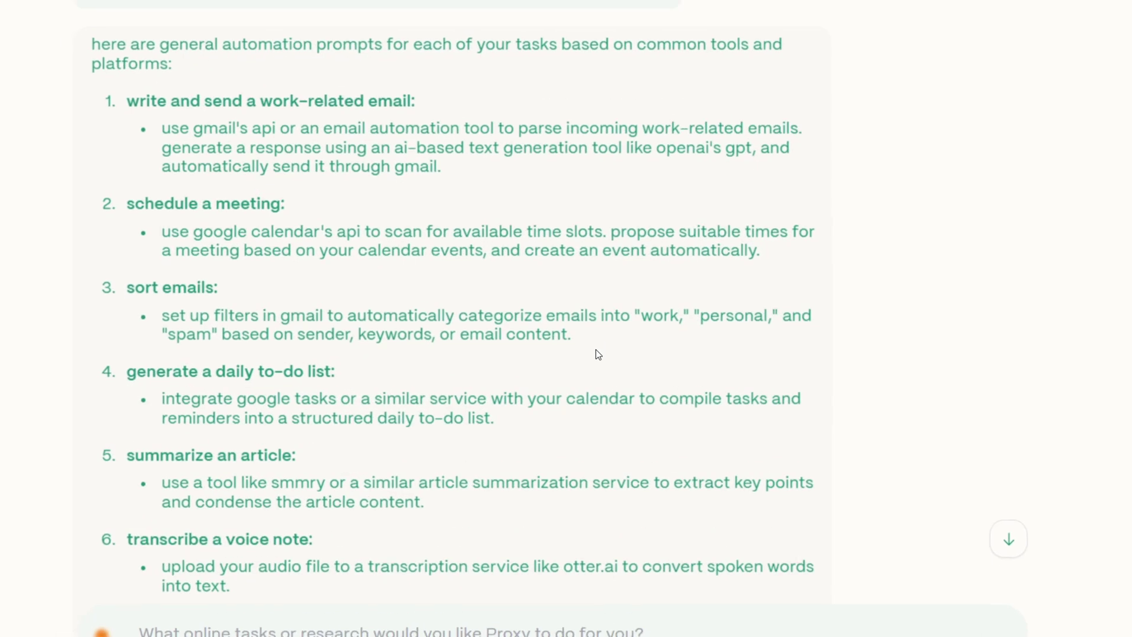
{"action": "left_click_drag", "start_coordinate": [163, 234], "coordinate": [950, 273]}
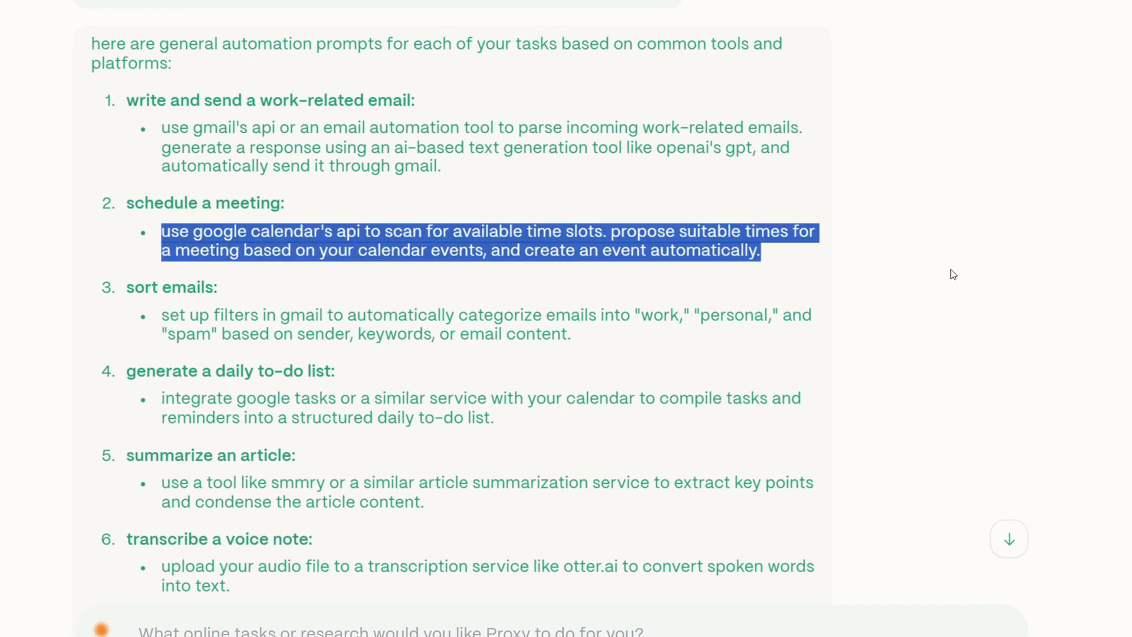
{"action": "left_click", "coordinate": [950, 273]}
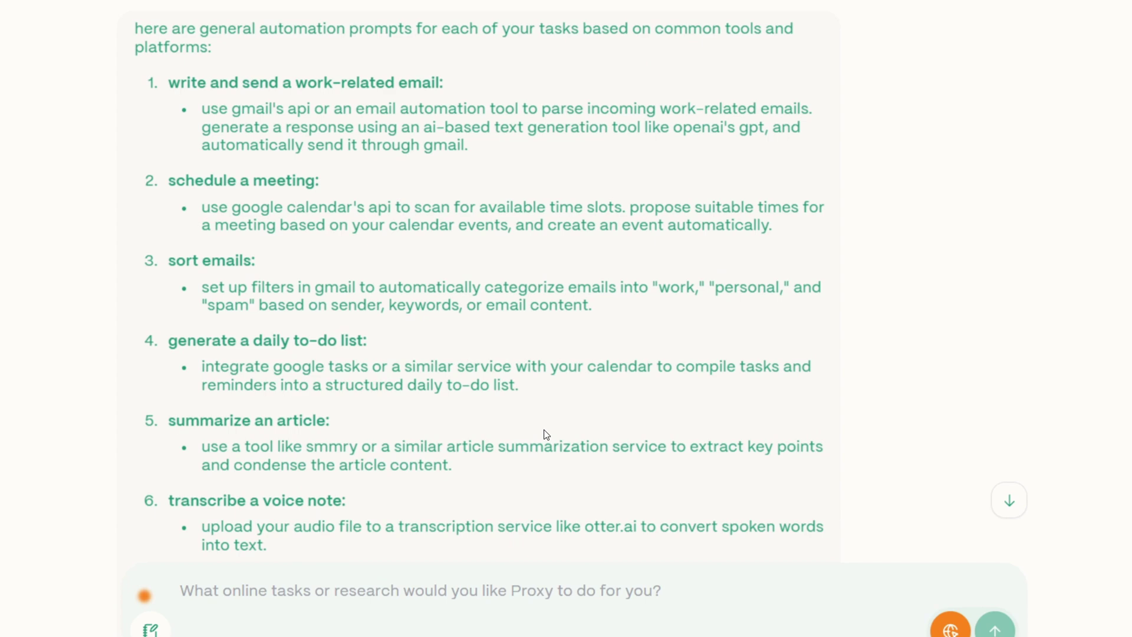
{"action": "left_click_drag", "start_coordinate": [208, 284], "coordinate": [755, 322]}
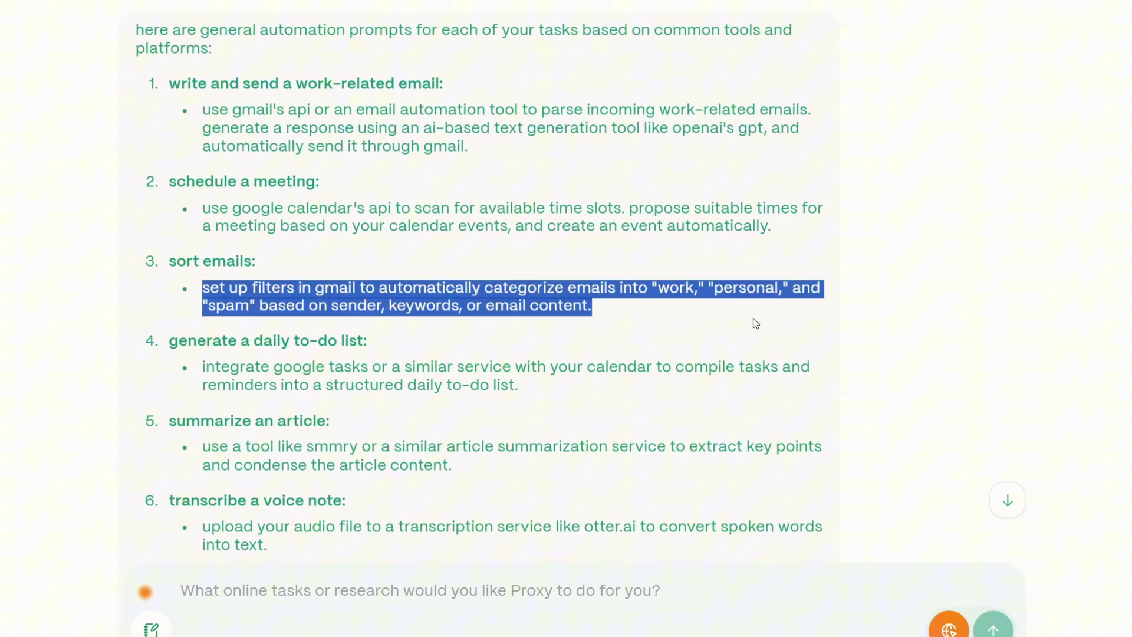
{"action": "left_click", "coordinate": [755, 321]}
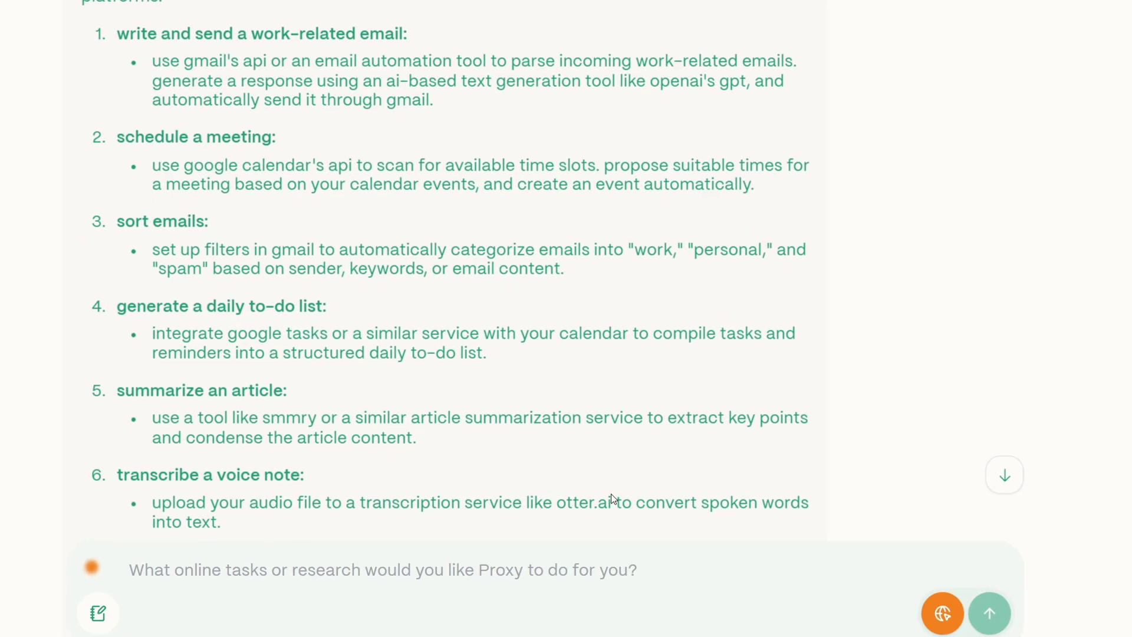
Step: Continue through the daily to-do list, article-summary and simple-script prompts, highlighting each
{"action": "left_click_drag", "start_coordinate": [83, 312], "coordinate": [327, 364]}
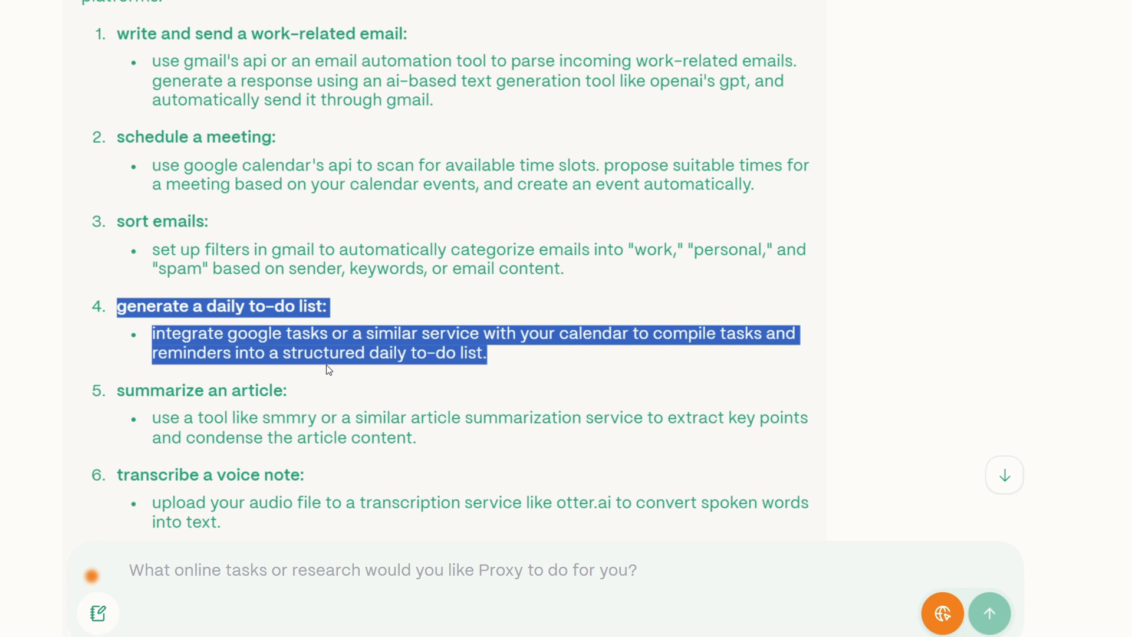
{"action": "left_click", "coordinate": [326, 364]}
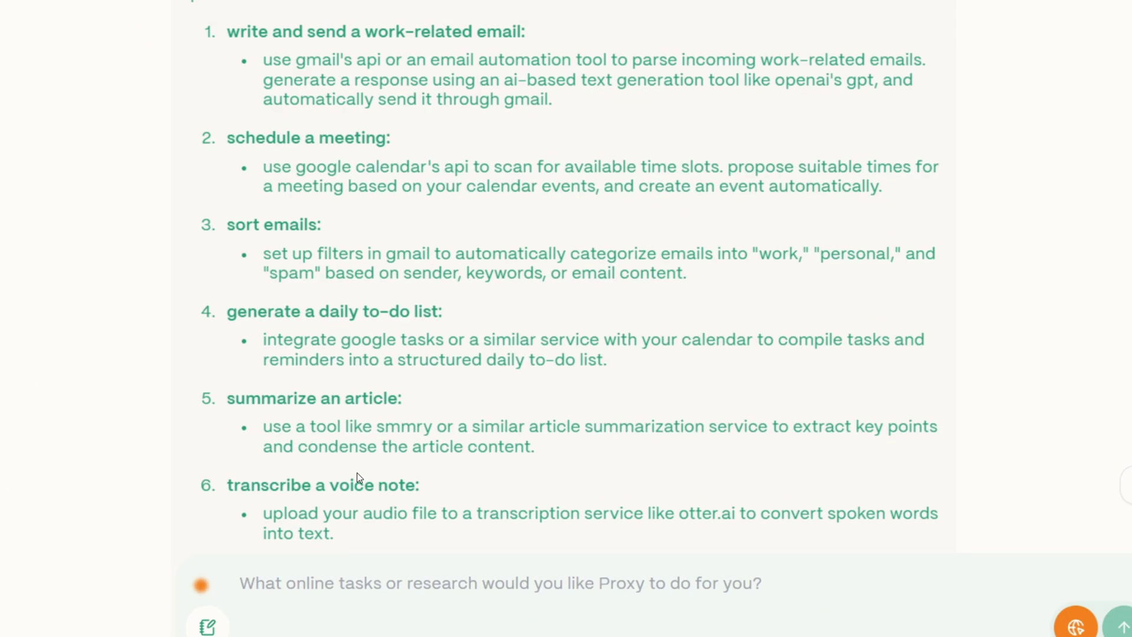
{"action": "left_click_drag", "start_coordinate": [247, 400], "coordinate": [450, 462]}
{"action": "left_click", "coordinate": [450, 462]}
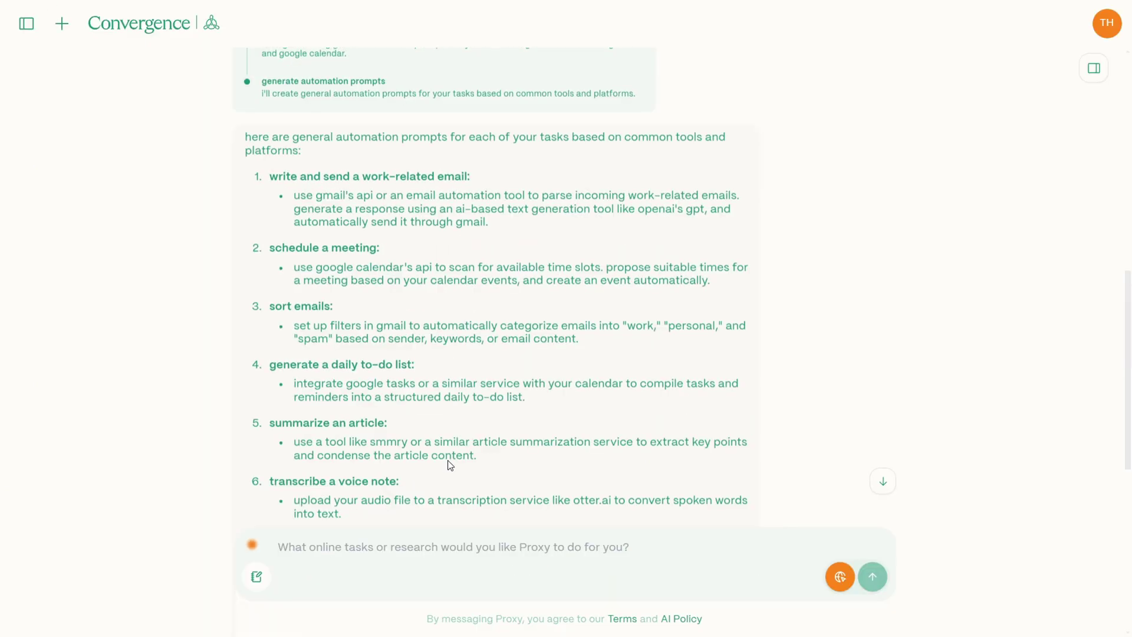
{"action": "scroll", "coordinate": [434, 487], "scroll_direction": "down", "scroll_amount": 5}
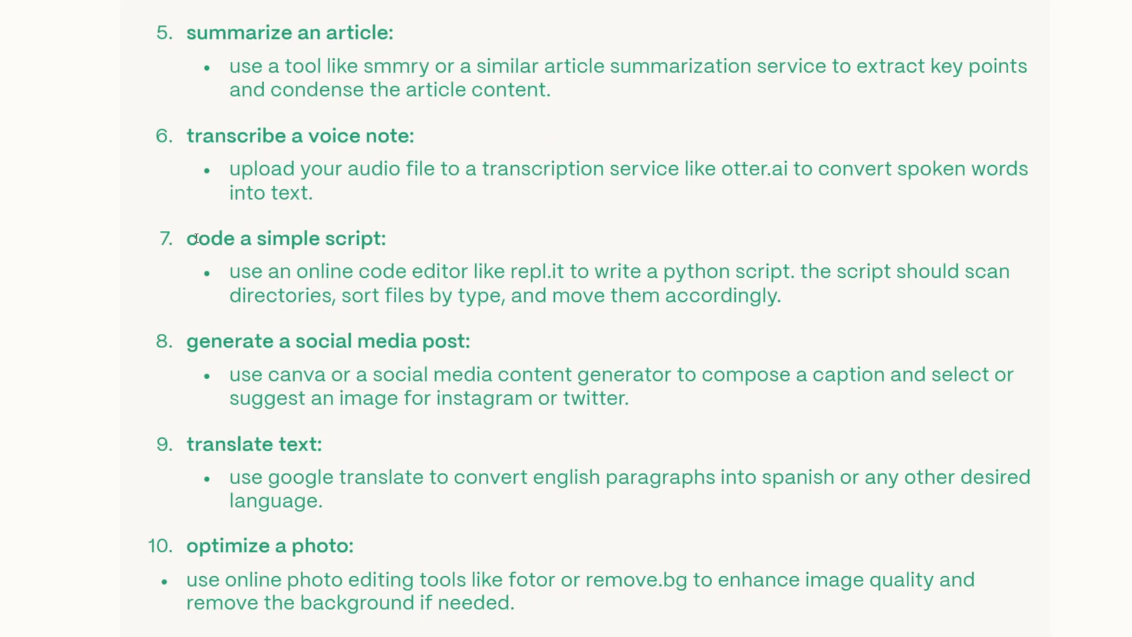
{"action": "left_click_drag", "start_coordinate": [197, 238], "coordinate": [805, 302]}
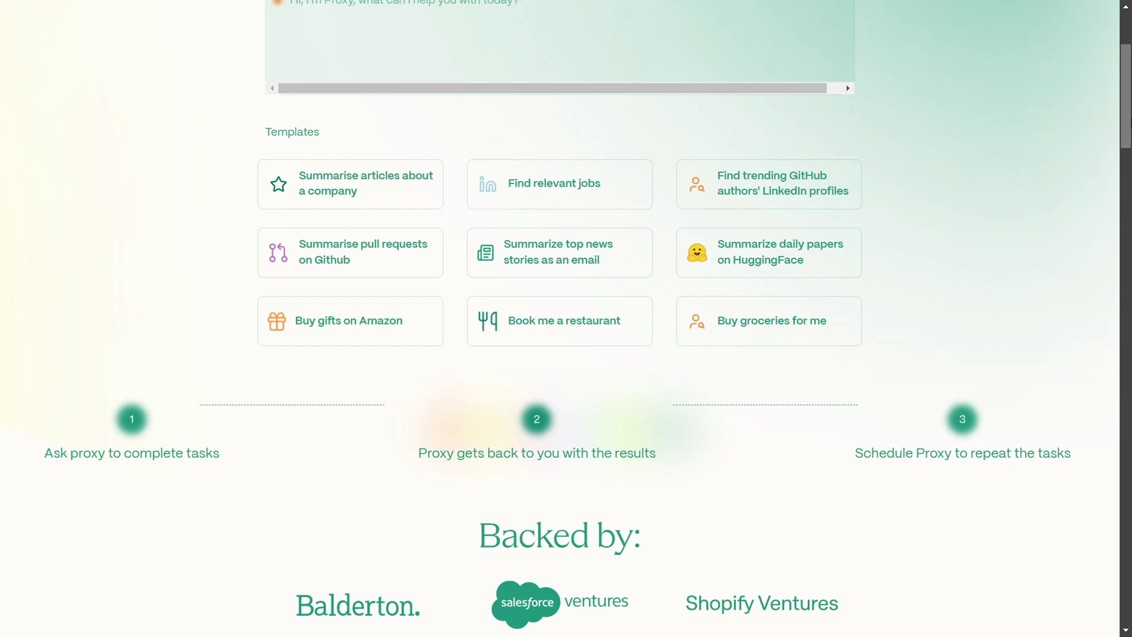
Step: Expand the What is Proxy, Is it free, issue-contact and security FAQ answers, then reach the Try for free footer
{"action": "scroll", "coordinate": [566, 318], "scroll_direction": "down", "scroll_amount": 10}
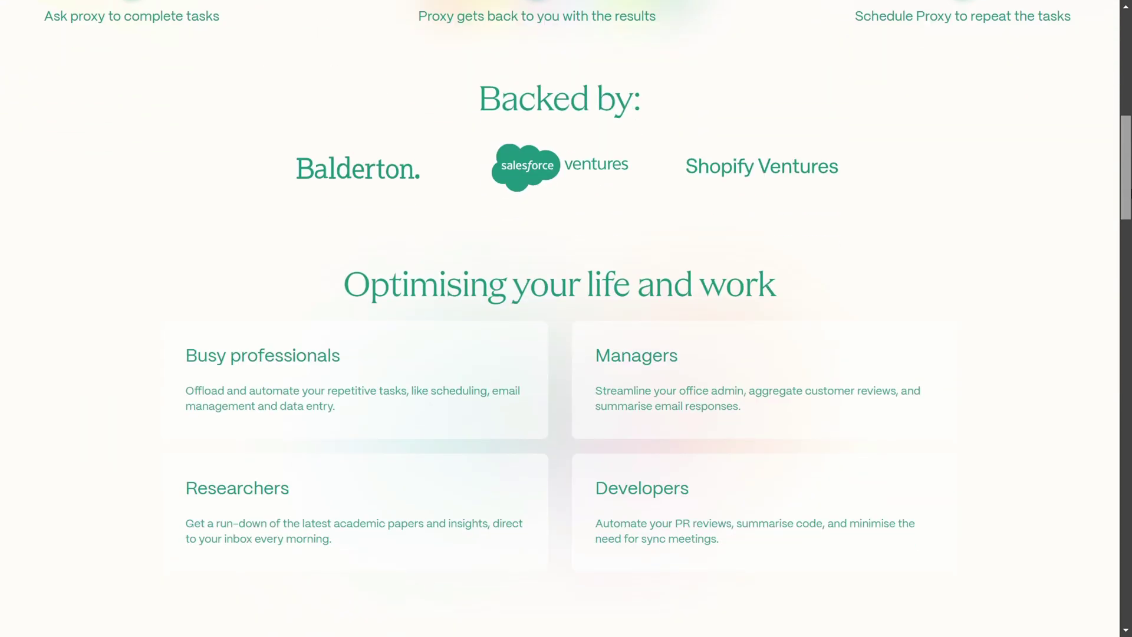
{"action": "scroll", "coordinate": [566, 318], "scroll_direction": "down", "scroll_amount": 10}
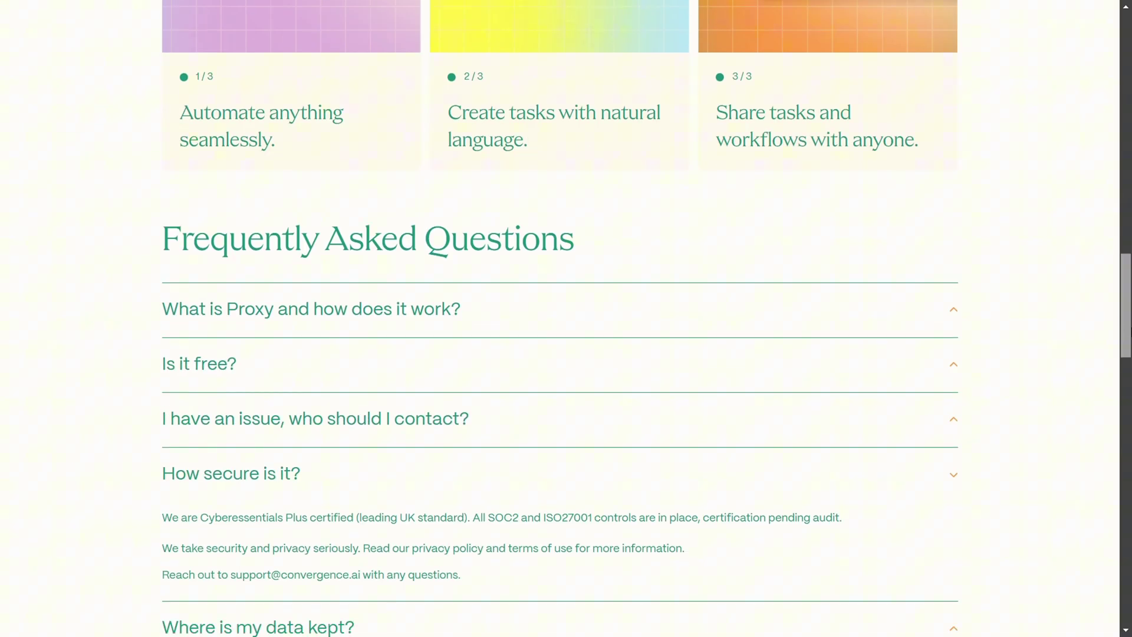
{"action": "left_click", "coordinate": [743, 312]}
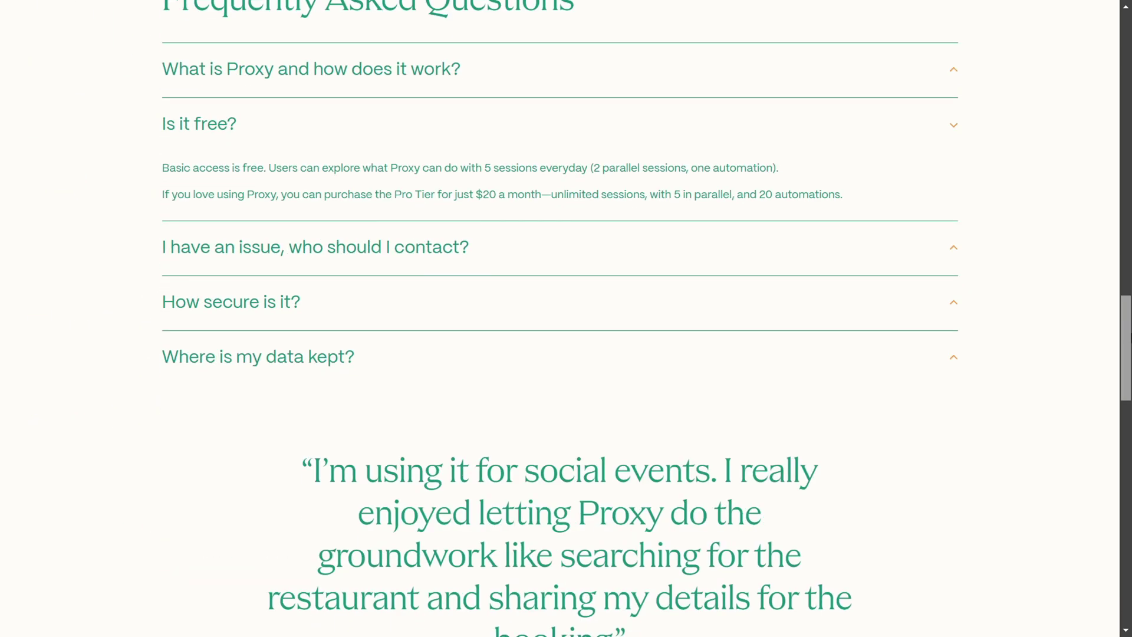
{"action": "left_click", "coordinate": [864, 203]}
{"action": "left_click", "coordinate": [635, 252]}
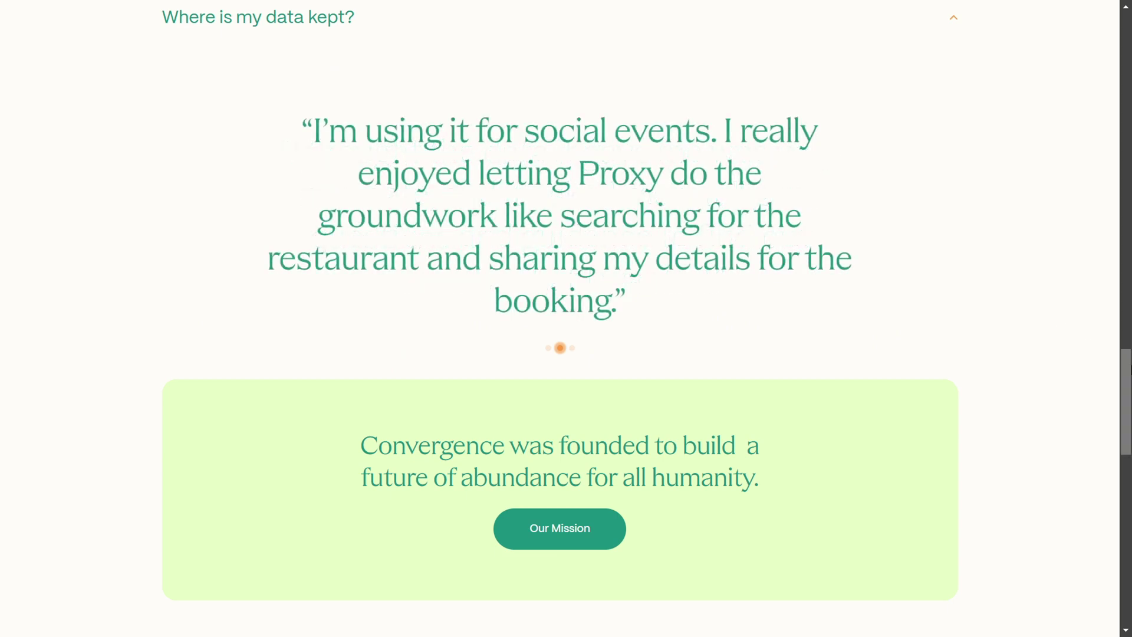
{"action": "left_click_drag", "start_coordinate": [1130, 368], "coordinate": [1131, 554]}
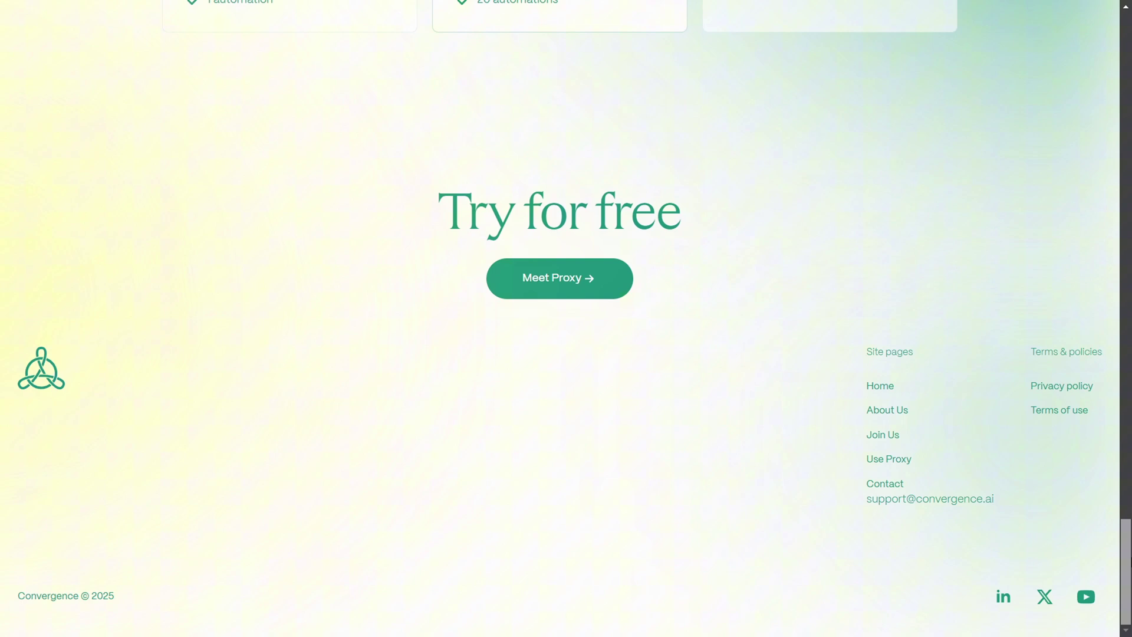